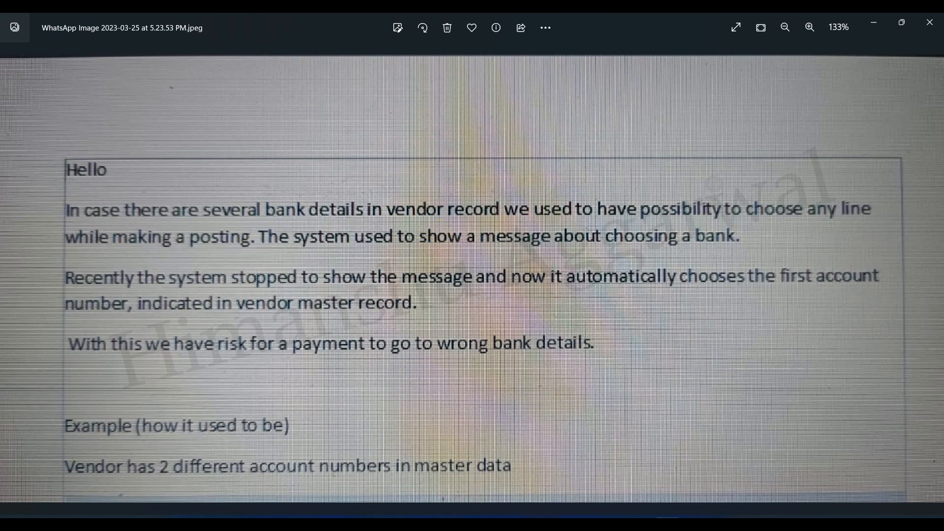
Switch to SAP and open the Create Vendor transaction XK01
click(642, 523)
click(682, 466)
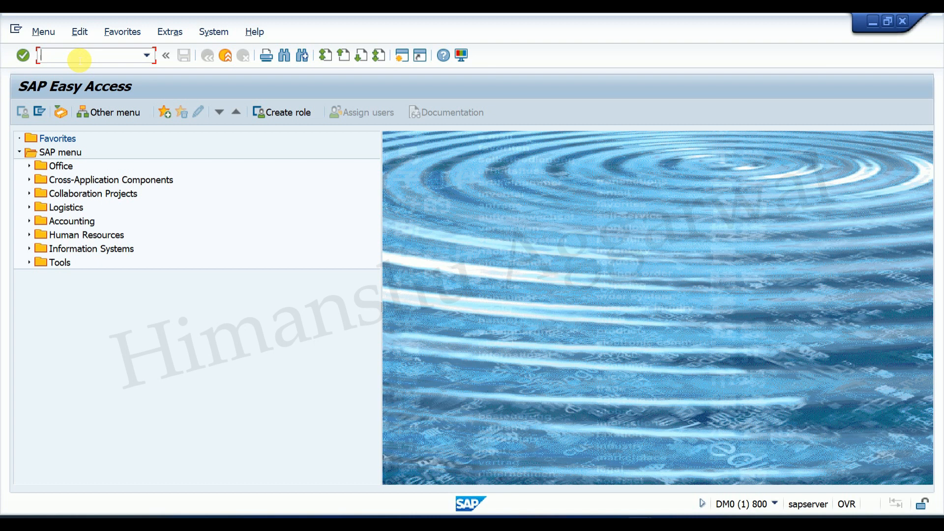
text(xk01)
key(Return)
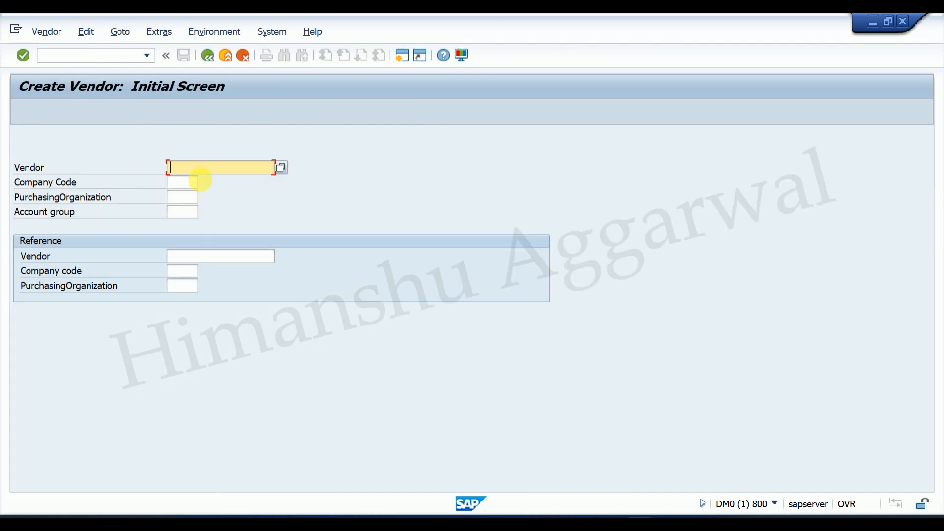
Set company code hp01 and account group hpdv for the new vendor and continue to its address data
click(193, 183)
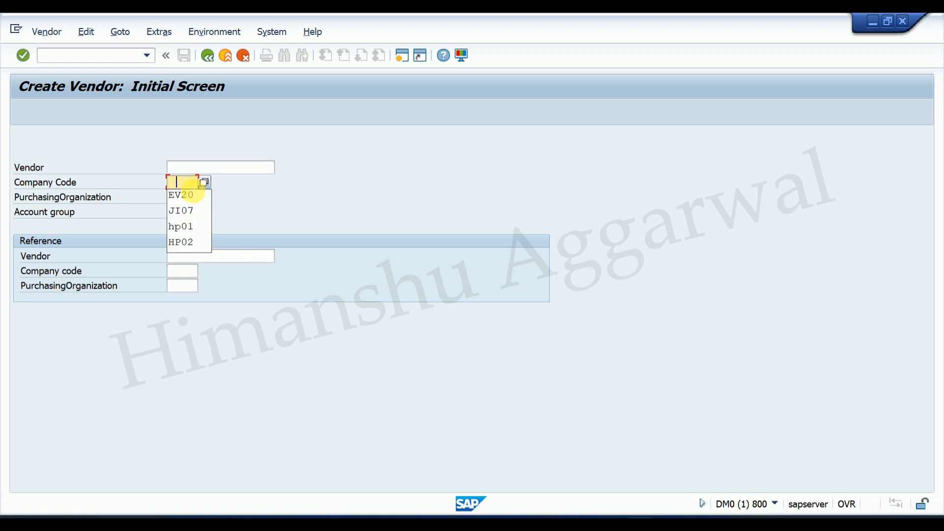
click(189, 228)
click(185, 212)
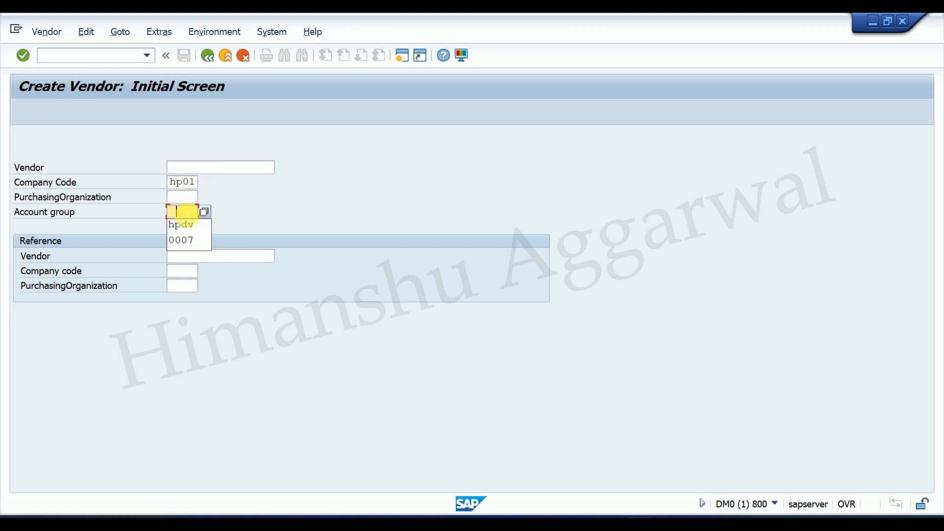
click(186, 226)
key(Return)
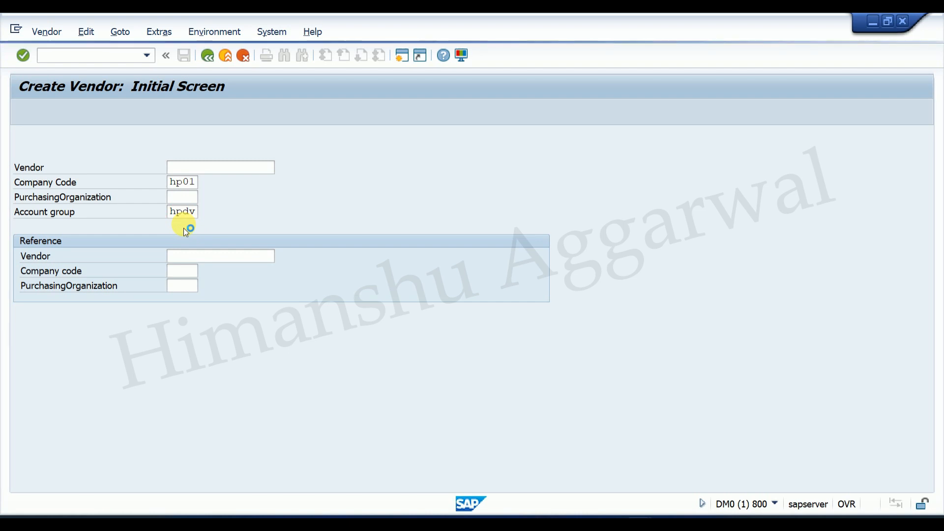
Name the vendor Royal India Ltd. with country IN and region 30, and continue to its payment transactions
click(204, 197)
click(211, 208)
click(213, 213)
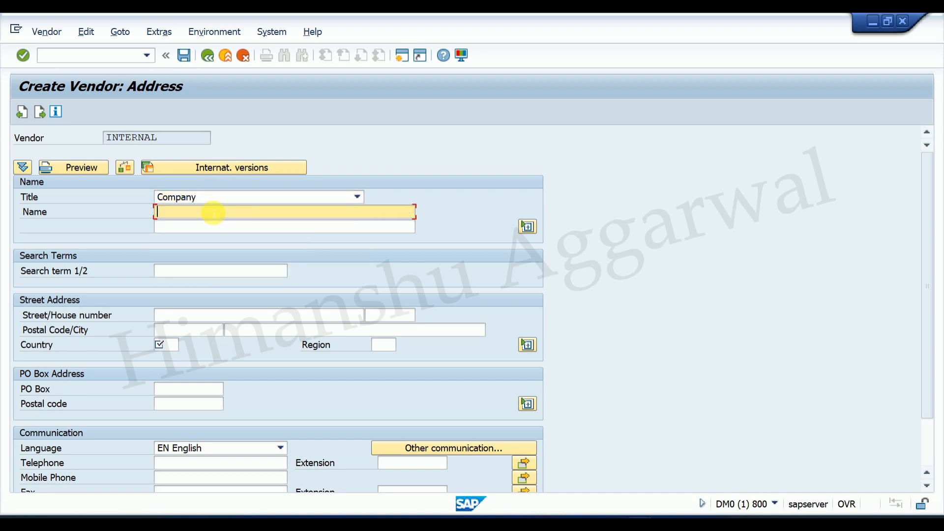
text(Royal India Ltd.)
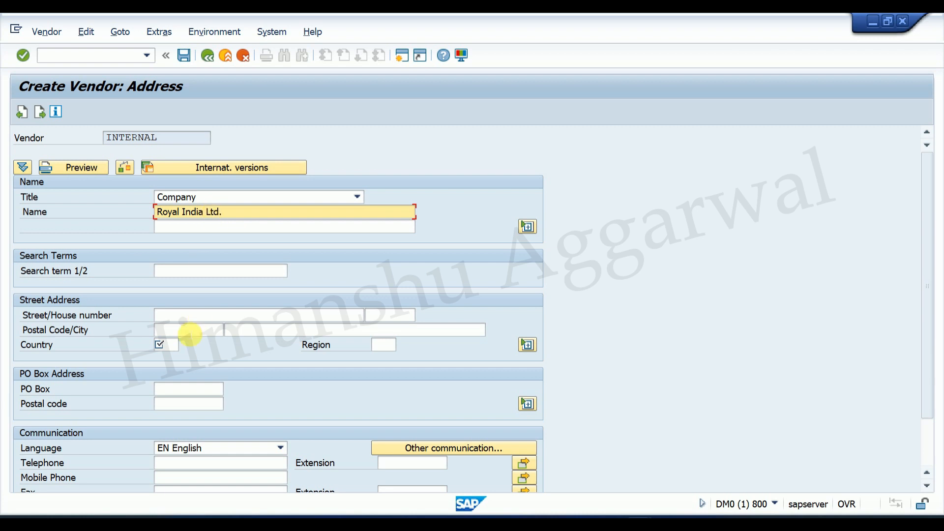
click(177, 345)
text(in)
key(Tab)
text(30)
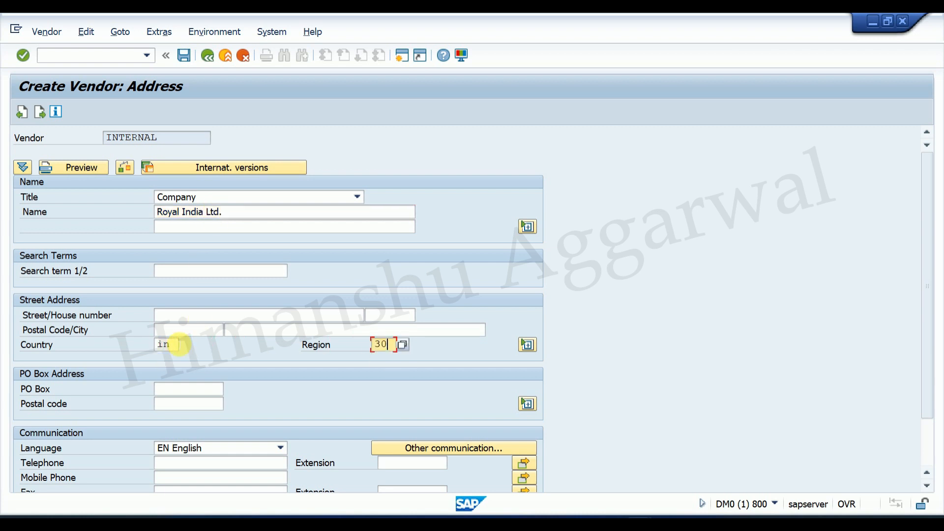
key(Return)
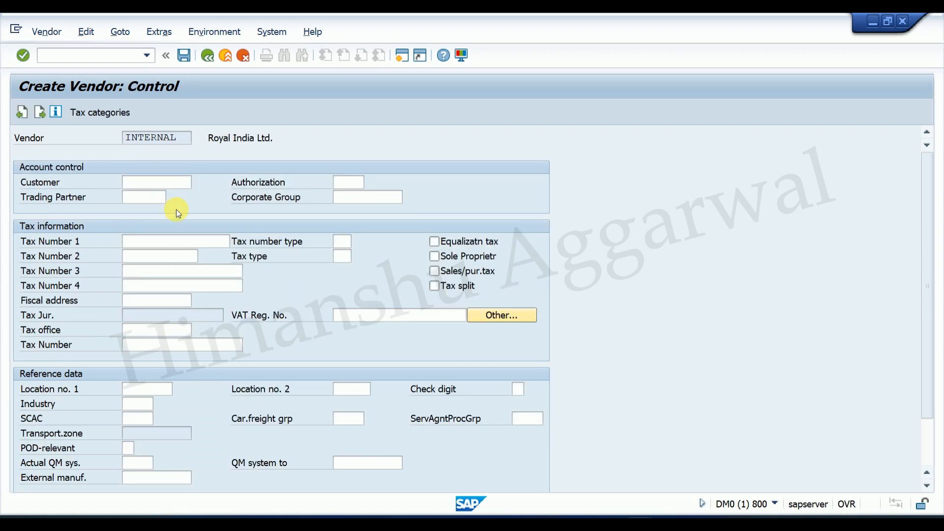
key(Return)
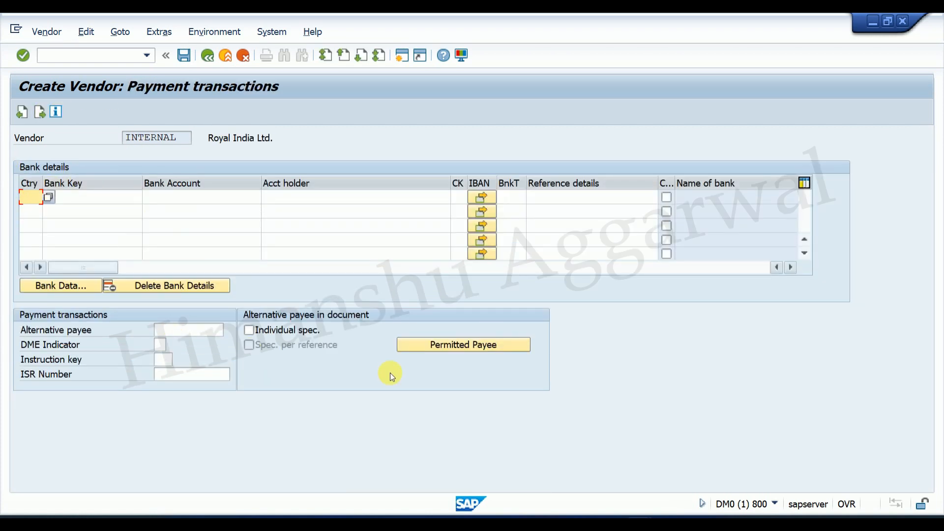
Start the first bank details row with country IN and look up the ICICI BANK entry with bank key 147852147
click(667, 522)
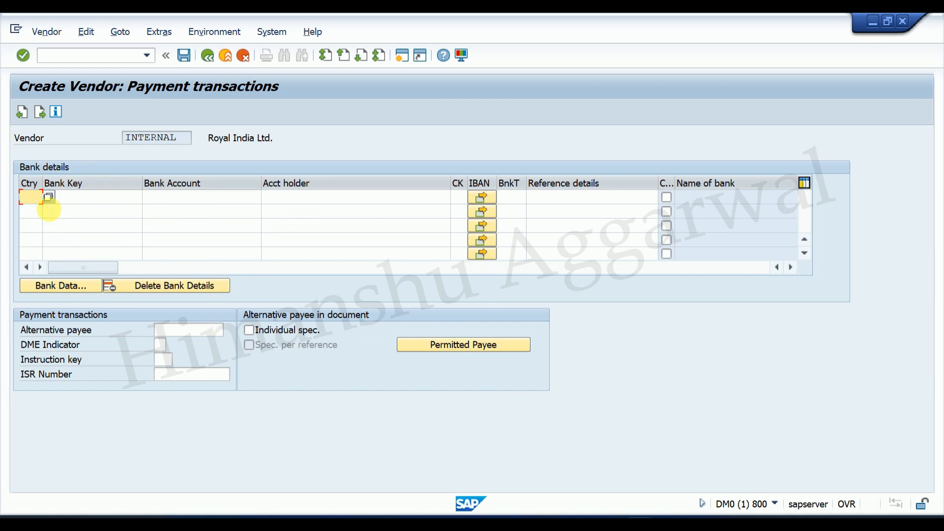
text(in)
key(Tab)
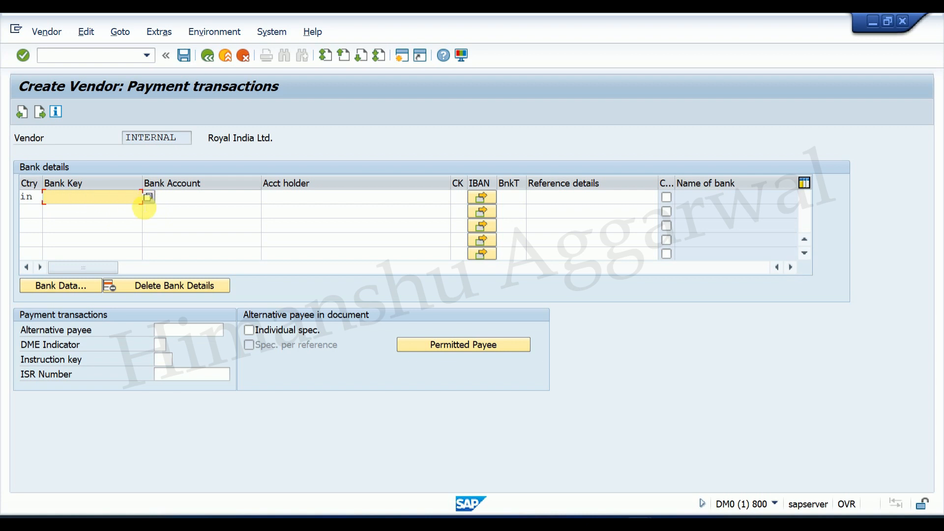
click(148, 199)
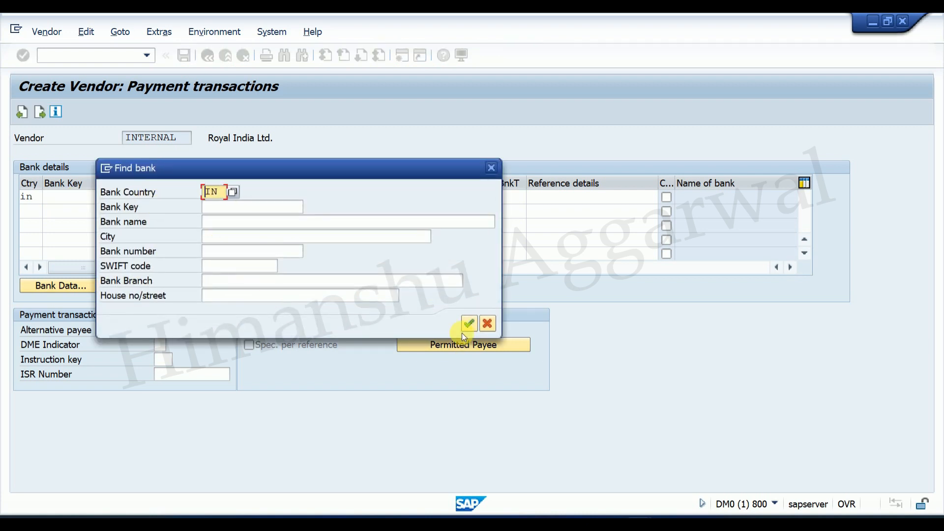
click(470, 323)
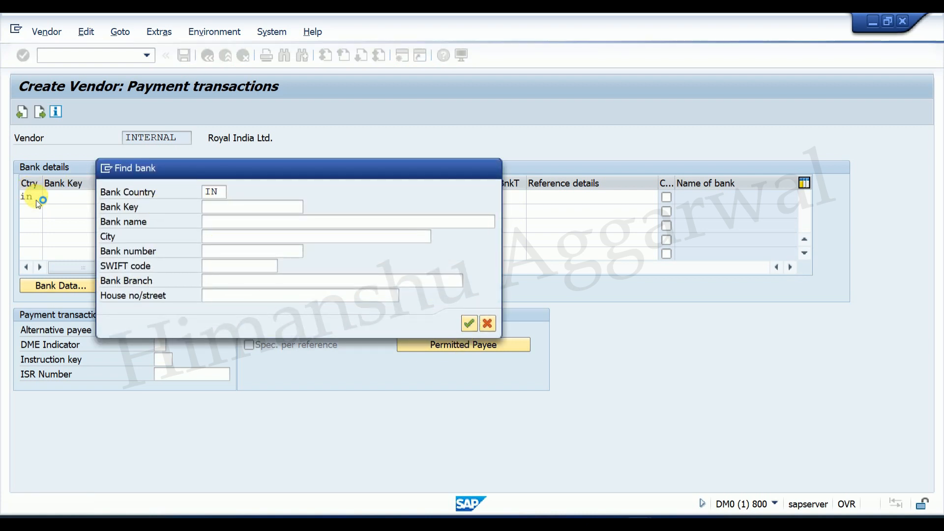
click(469, 323)
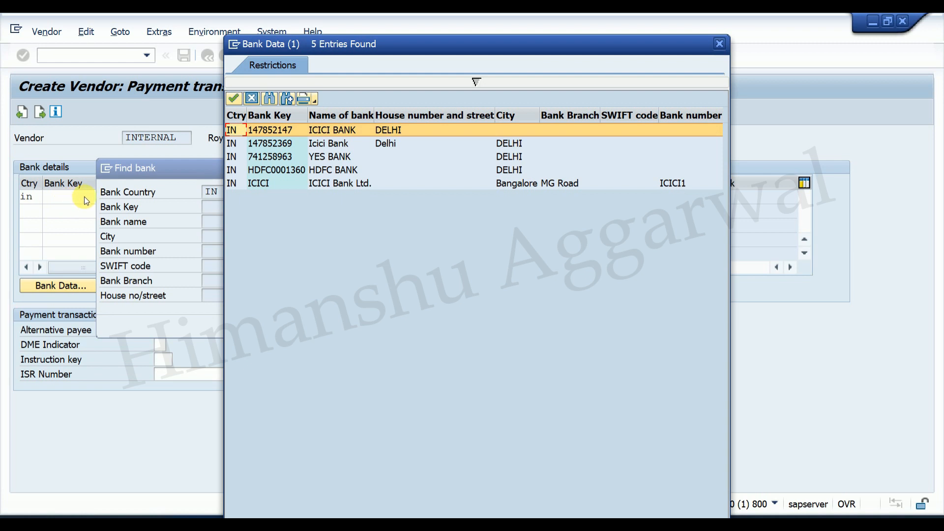
double_click(324, 131)
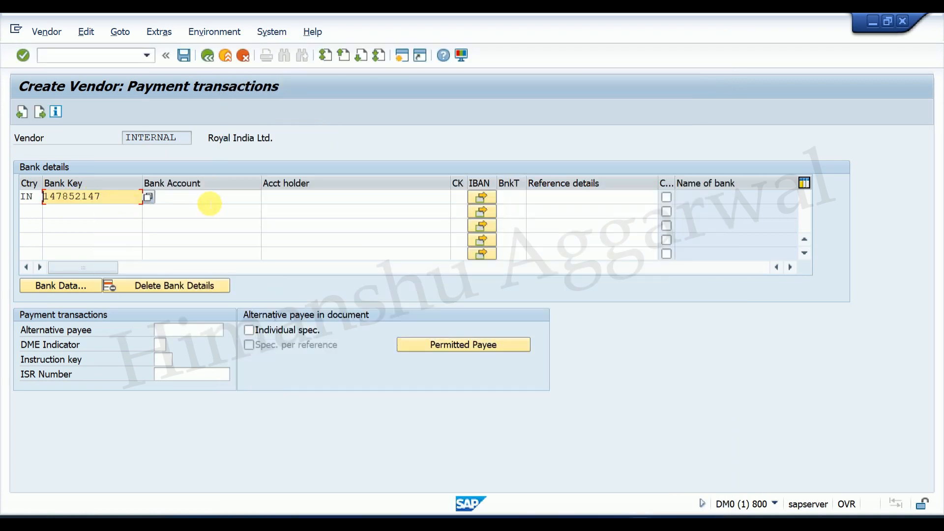
Fill the first bank row with bank account ICICI BANK and copy Royal India Ltd. into it as account holder
click(208, 200)
text(Icic)
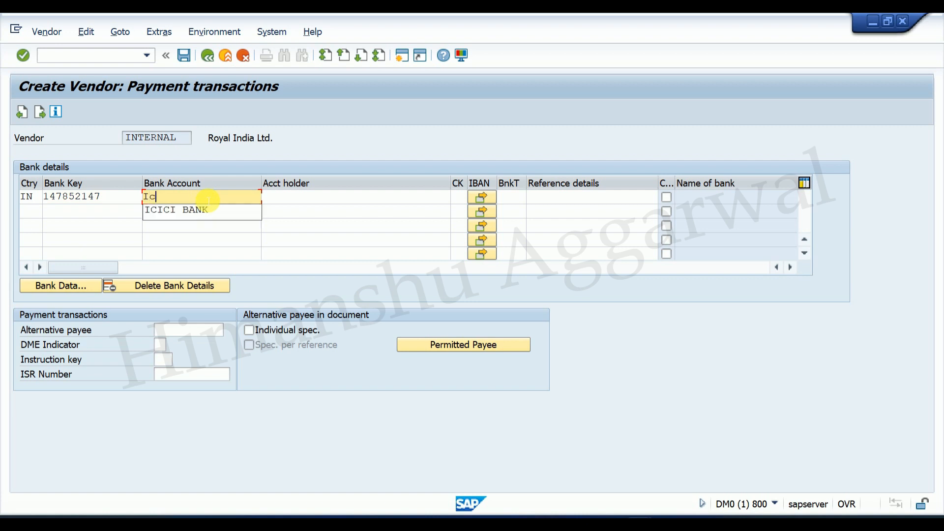
click(235, 211)
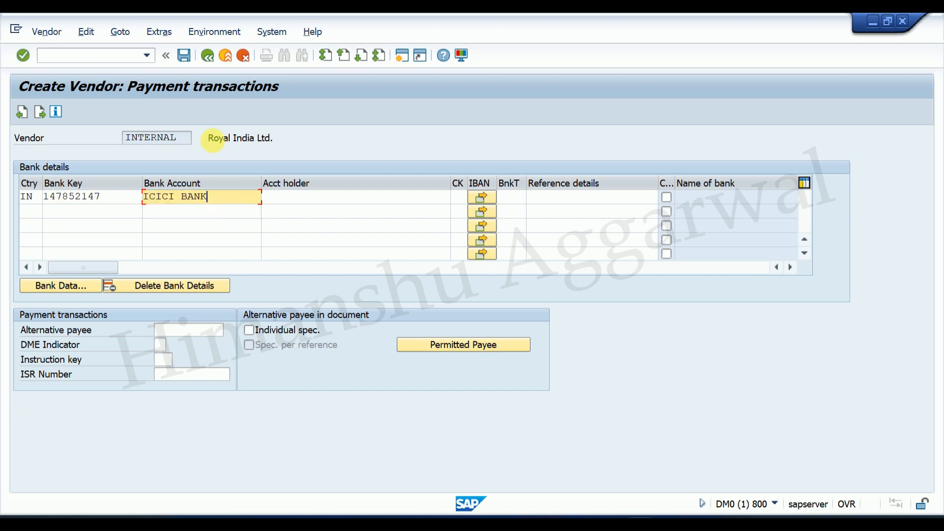
drag(208, 140, 272, 140)
key(ctrl+c)
click(305, 199)
key(ctrl+v)
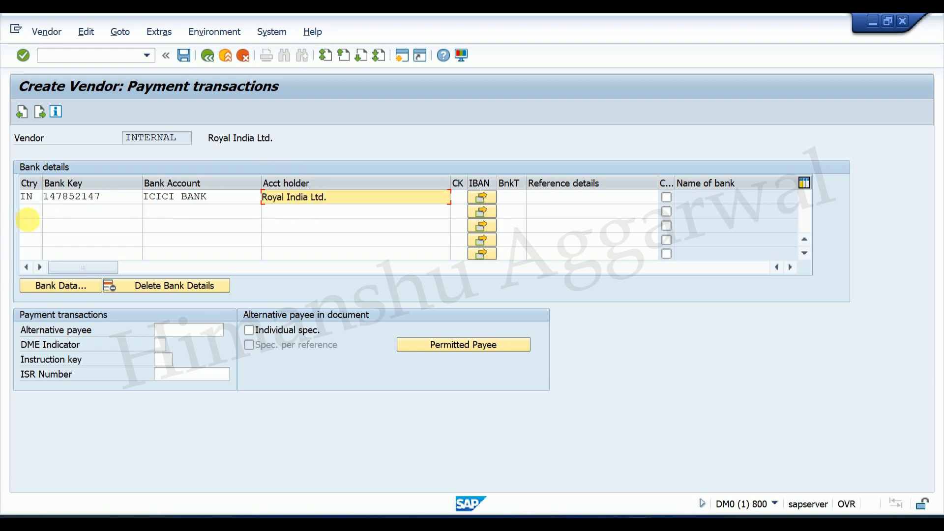
Start the second bank row with country IN and look up the bank key of YES BANK
click(29, 211)
text(in)
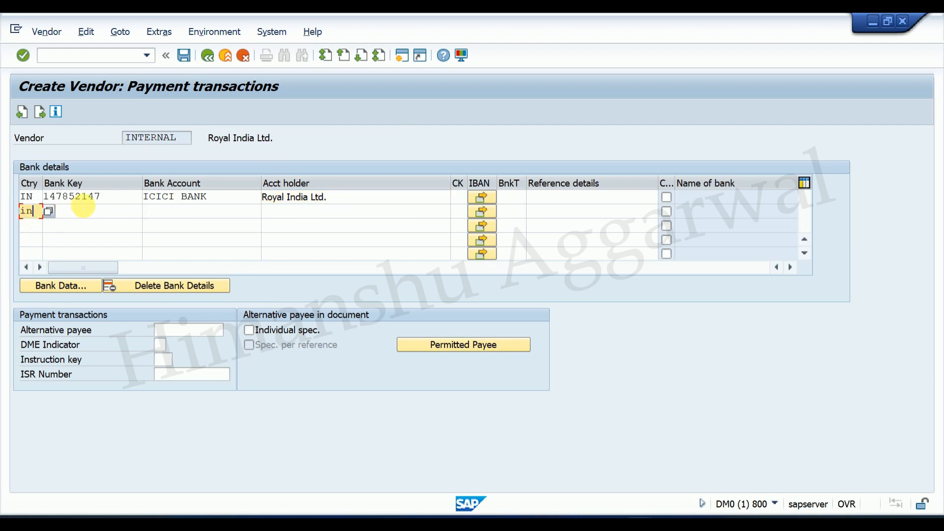
key(Tab)
click(149, 210)
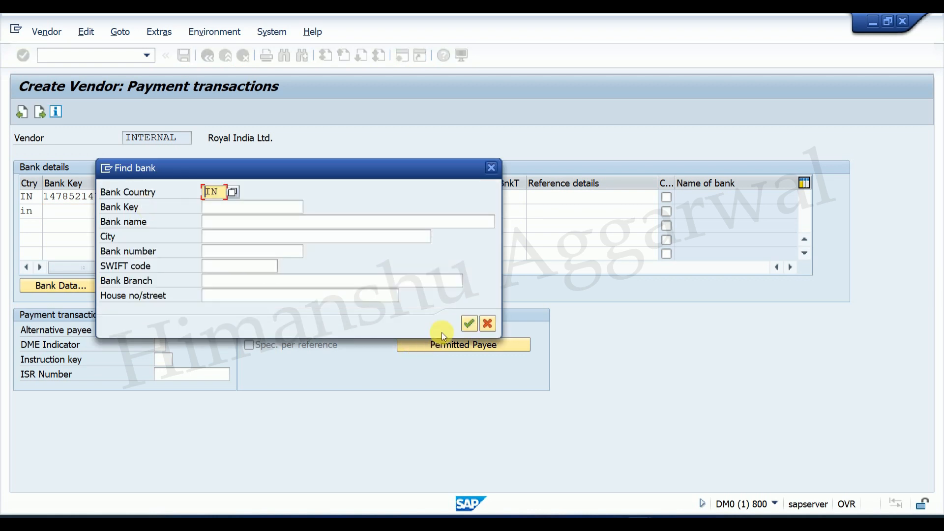
click(469, 323)
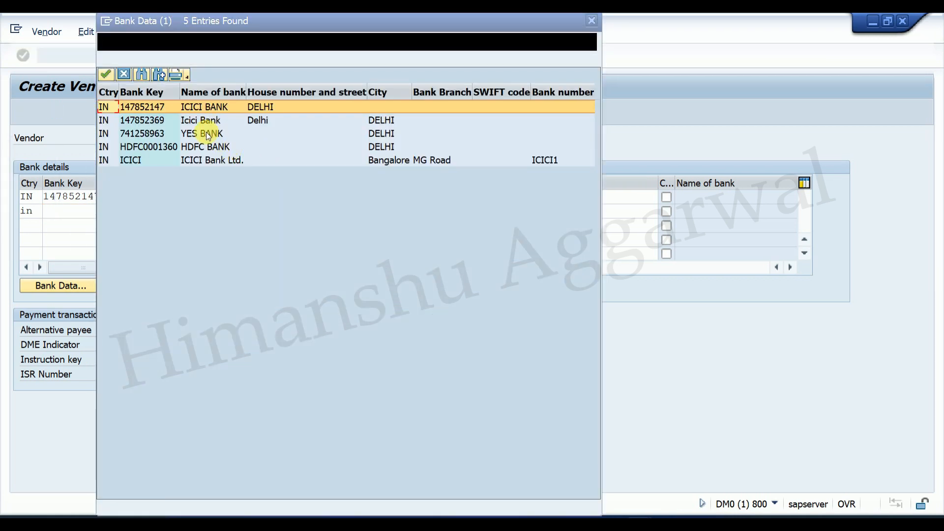
double_click(206, 132)
Fill the second bank row with bank account Yes Bank and copy Royal India Ltd. into it as account holder
click(211, 211)
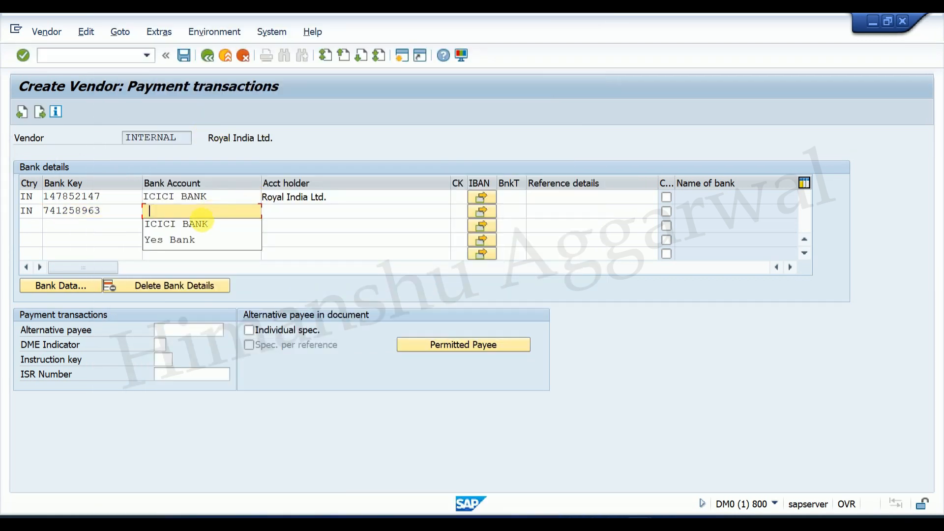
click(199, 237)
click(295, 212)
drag(346, 200, 253, 196)
key(ctrl+c)
click(293, 211)
key(ctrl+v)
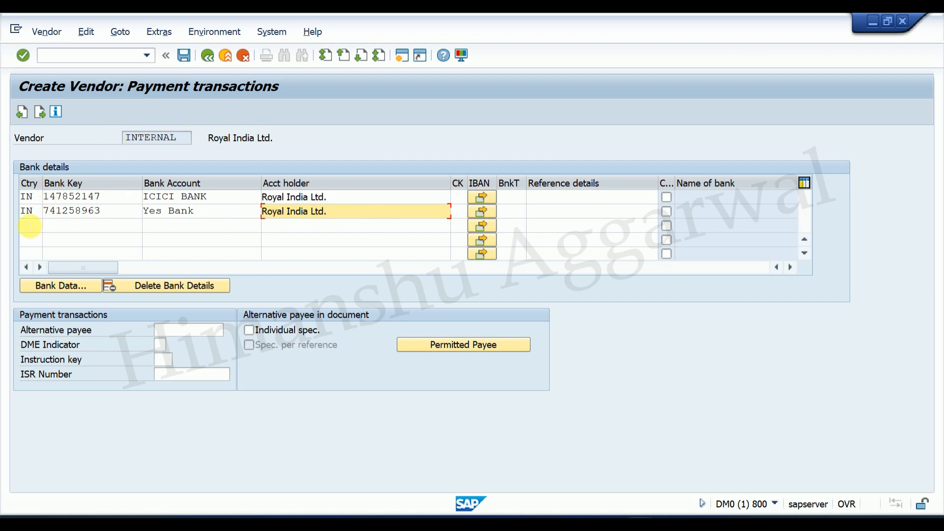
Enter country IN and the new bank key 963258741 in the third bank row and confirm the entry
click(32, 226)
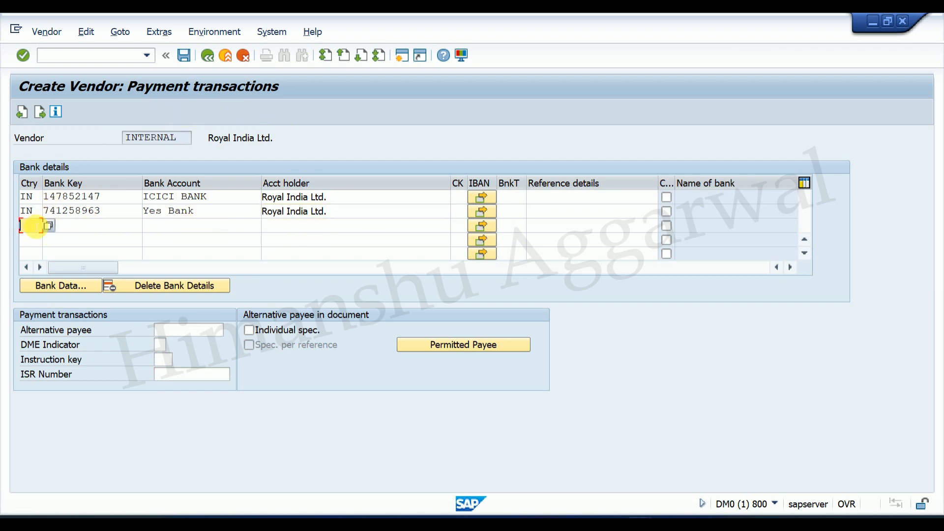
text(in)
click(86, 234)
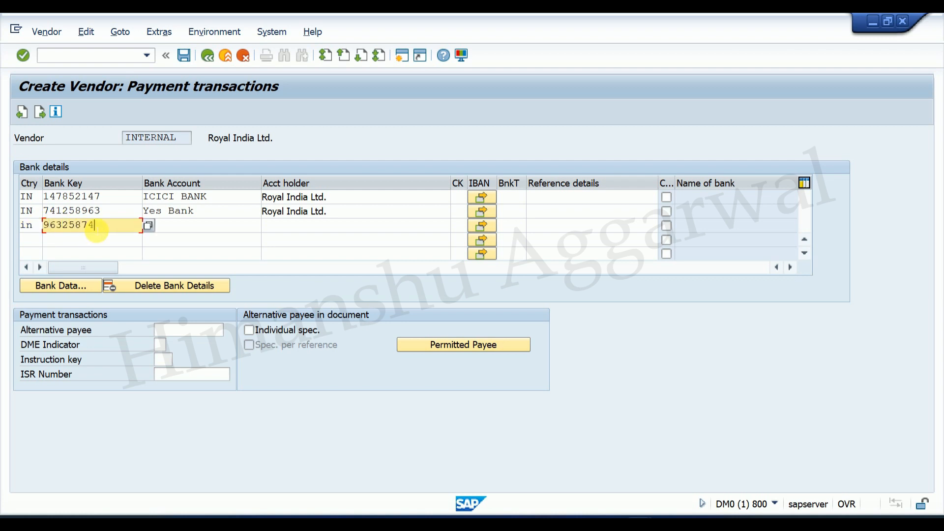
text(963258741)
key(Return)
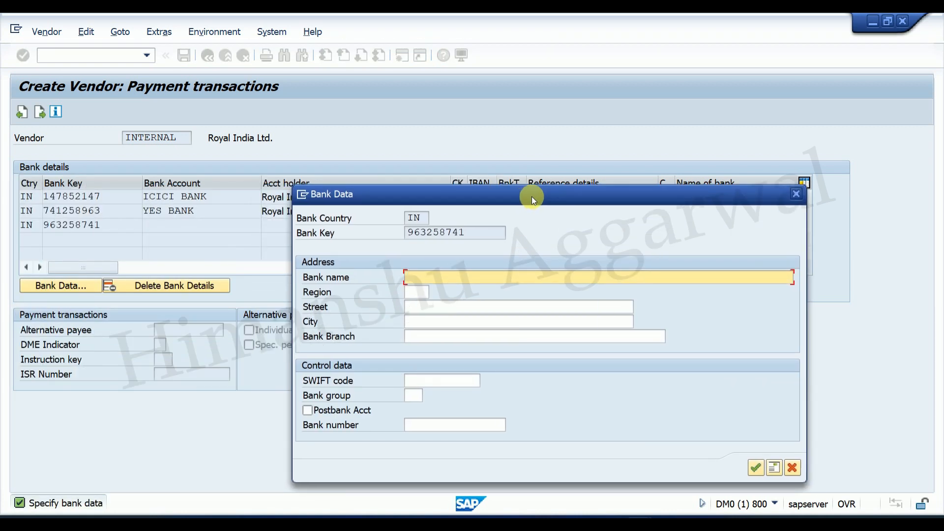
Define the new bank's data with bank name Kotak Bank, region 30 and city DELHI, and accept it
text(Kotak Bank)
click(417, 294)
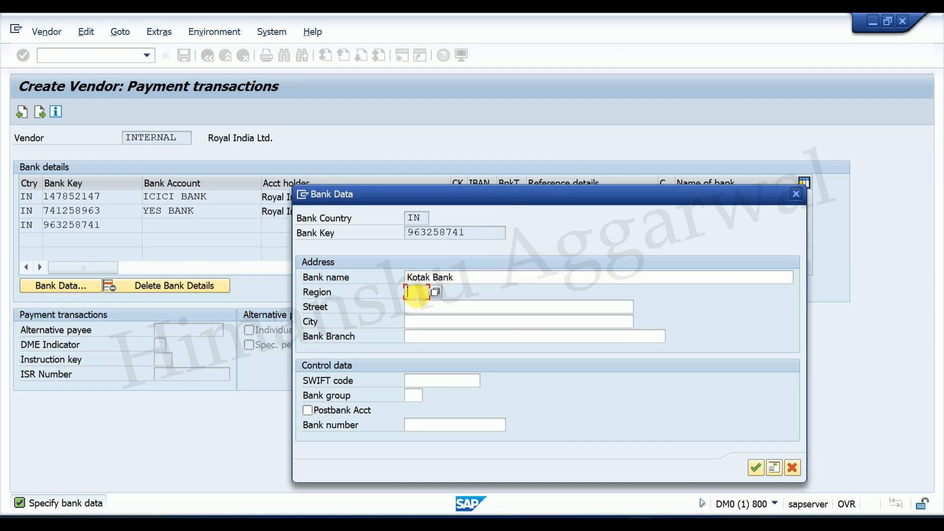
click(433, 322)
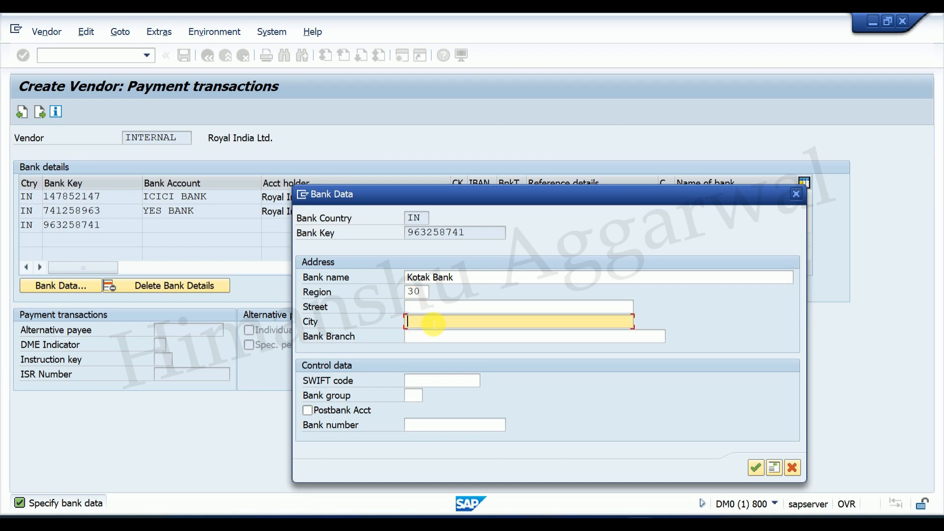
text(Delhi)
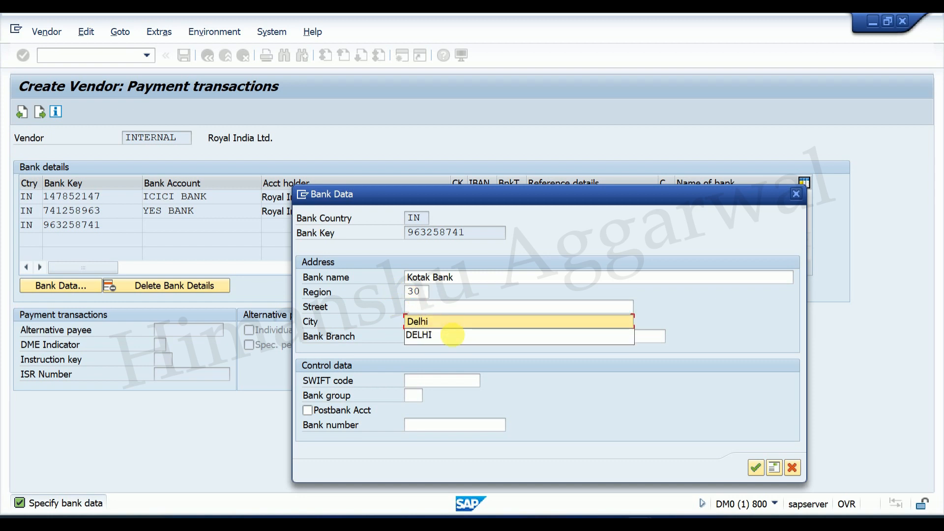
click(453, 335)
click(754, 467)
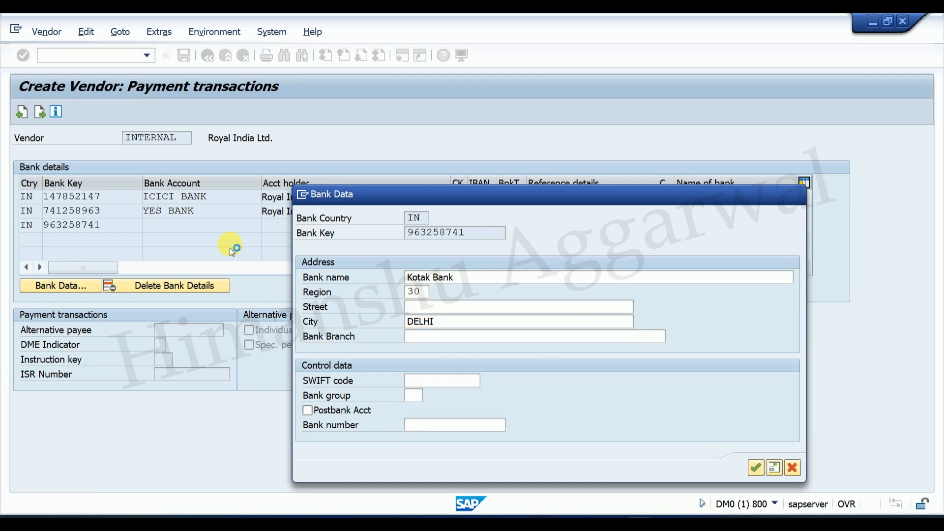
Complete the third bank row with bank account Kotak Bank and account holder Royal India Ltd
click(218, 227)
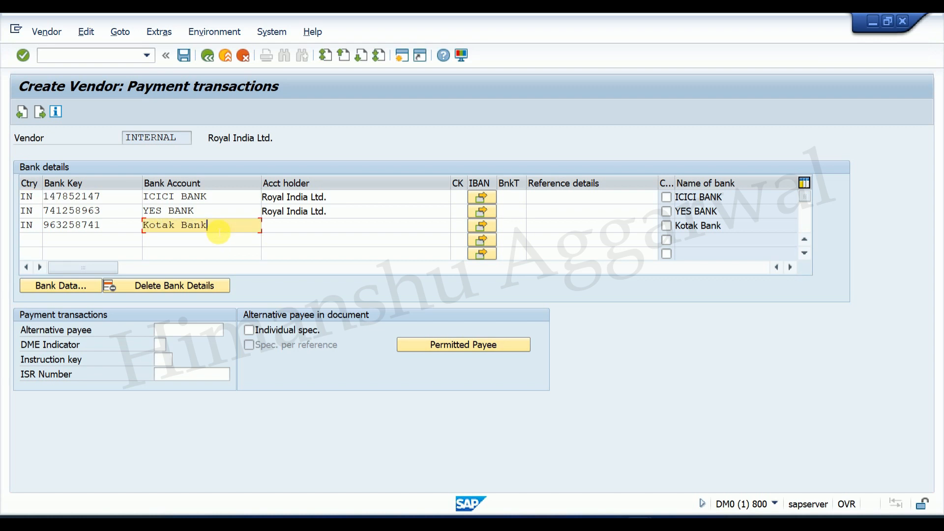
click(338, 212)
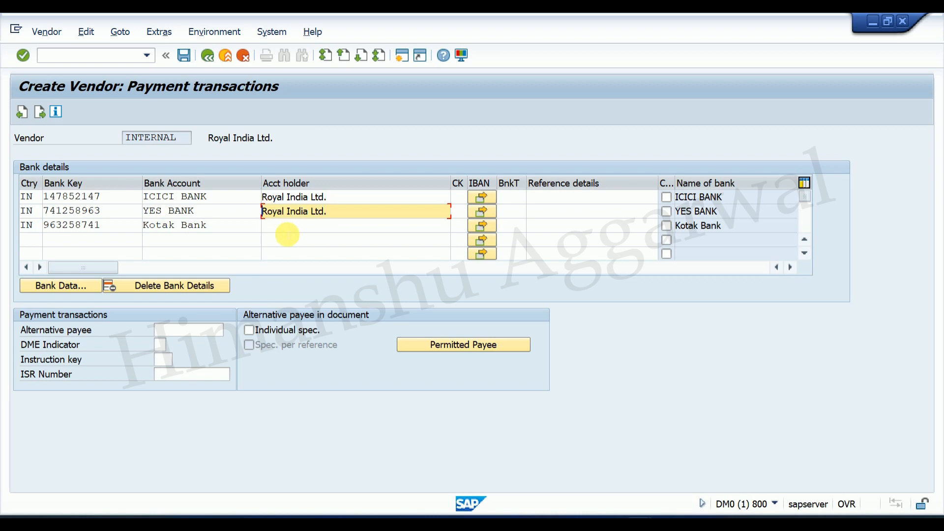
click(288, 231)
key(ctrl+v)
key(Return)
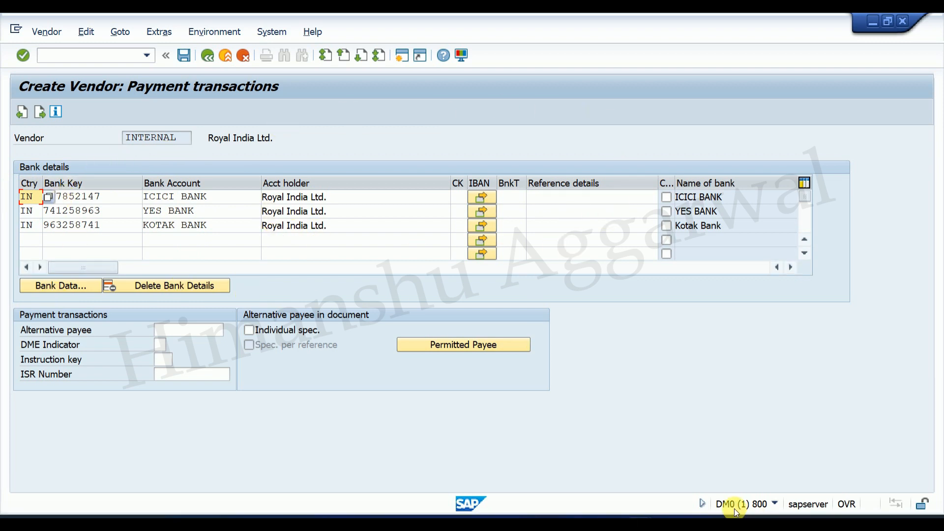
Switch to the photo viewer to reread the issue description about choosing among several vendor bank details
click(668, 524)
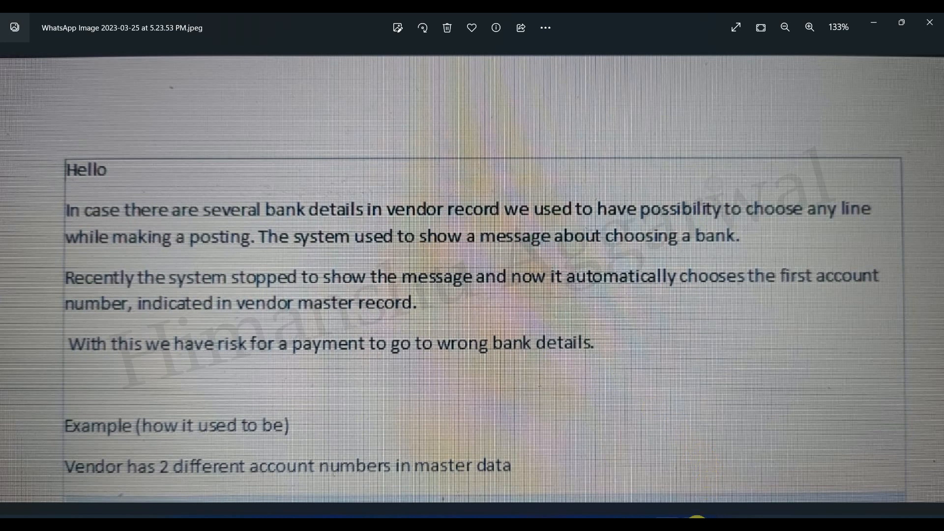
Return to SAP and assign bank types B001, B002 and B003 to the ICICI, YES and Kotak bank rows, then confirm the bank details
click(694, 521)
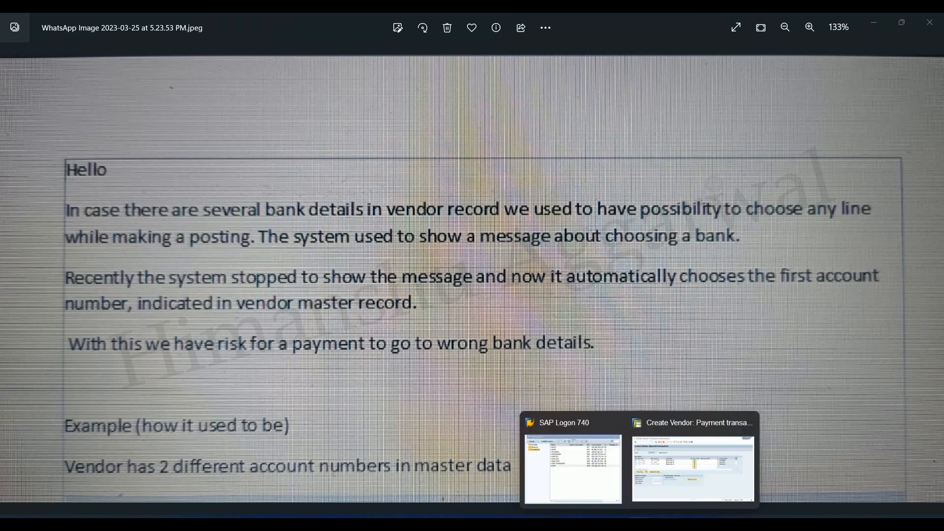
click(677, 502)
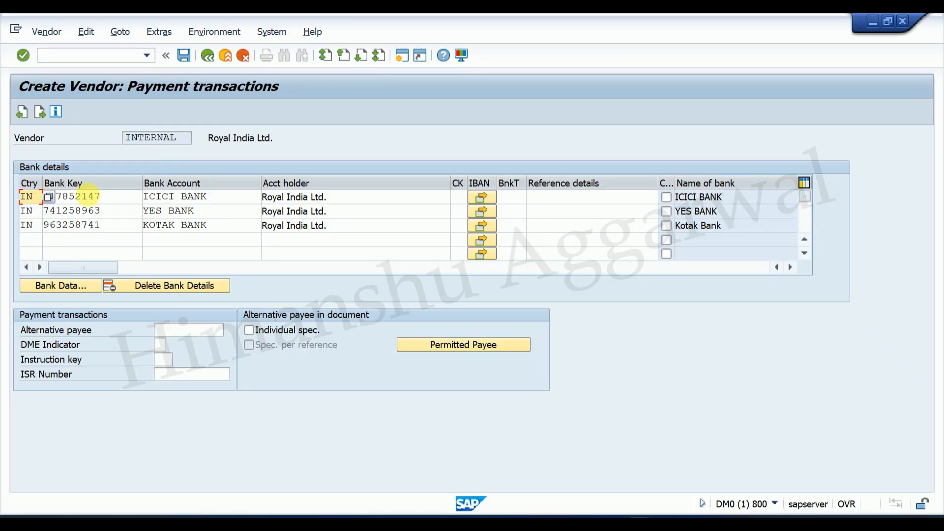
click(512, 196)
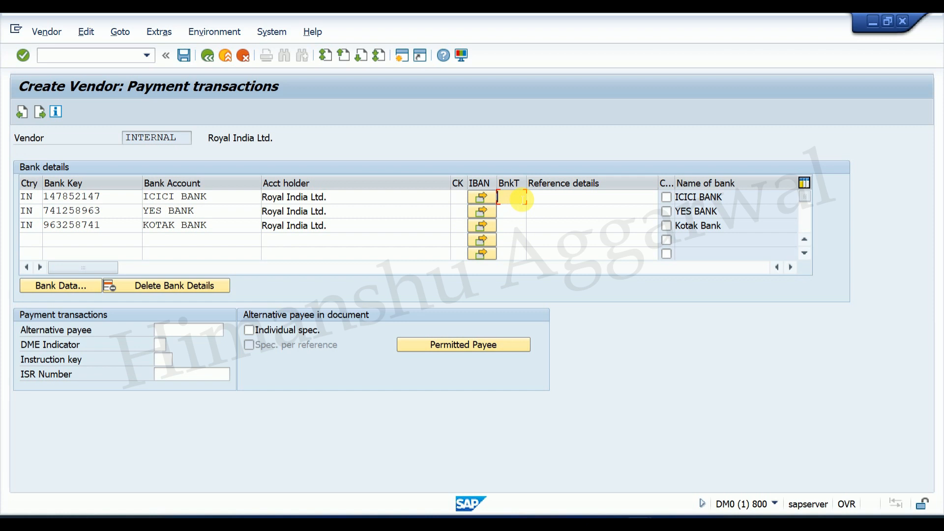
key(BackSpace)
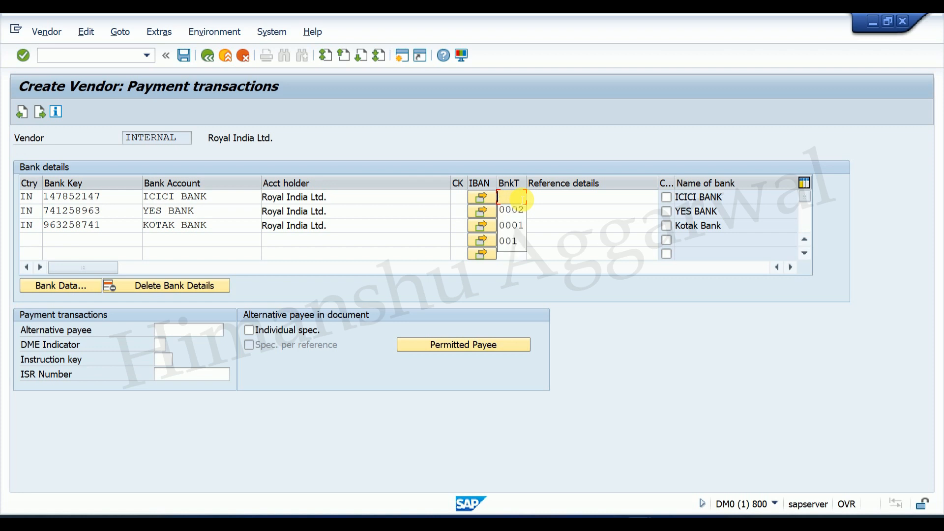
text(B001)
click(513, 212)
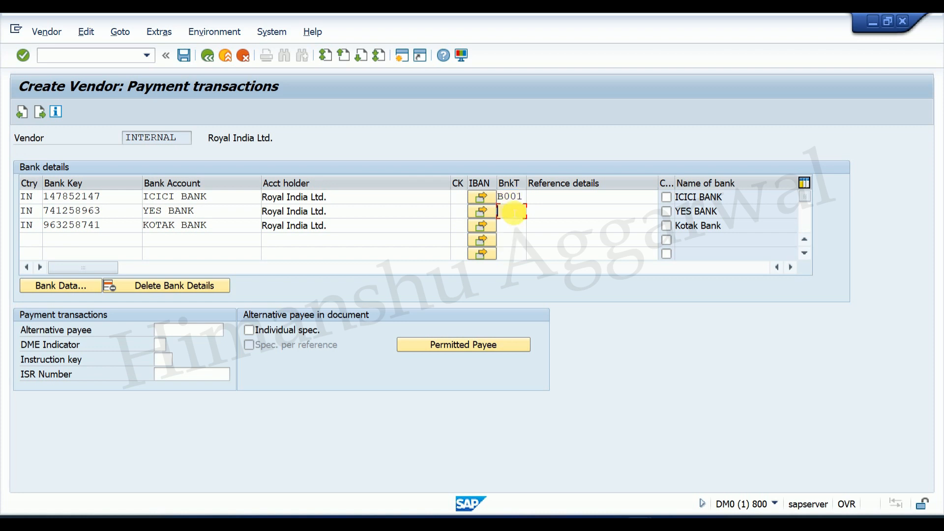
click(514, 225)
key(Return)
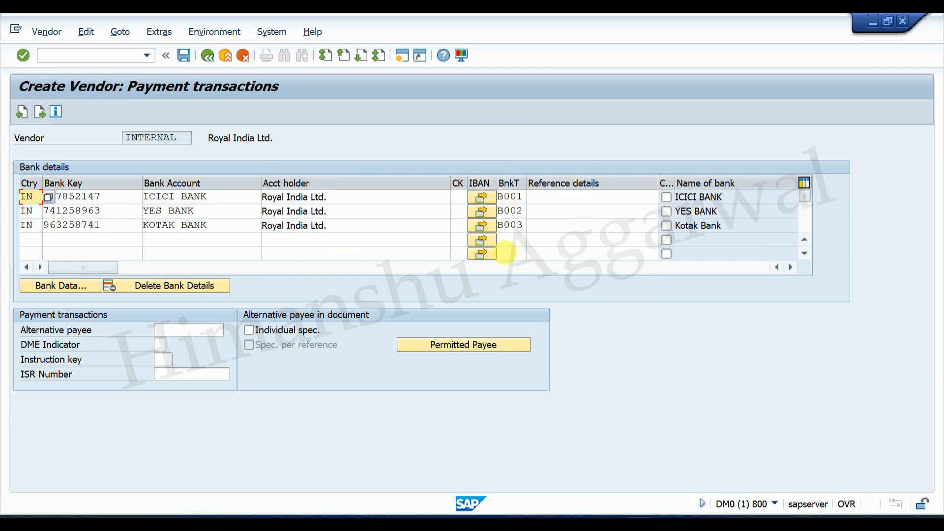
key(Return)
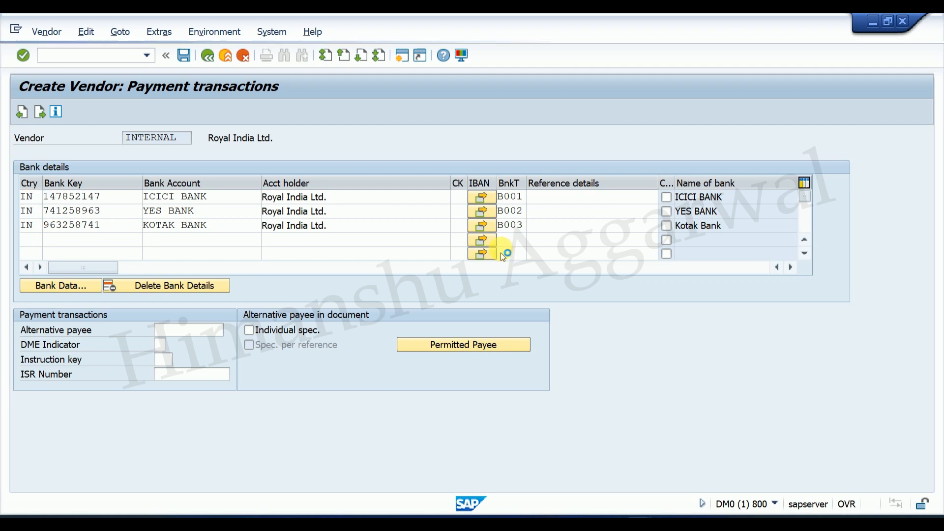
Set the vendor's reconciliation account to 300500 and cash management group to A1, and save the new vendor
text(300500)
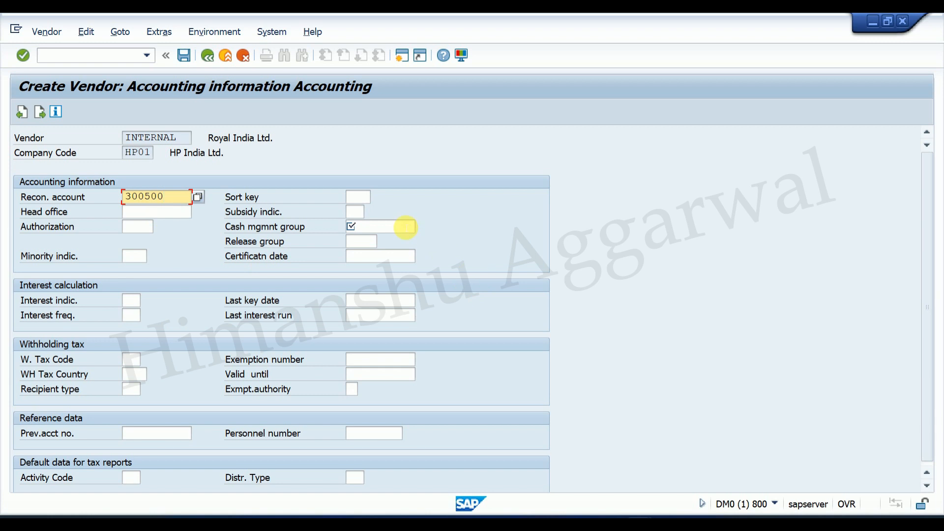
click(406, 226)
click(376, 240)
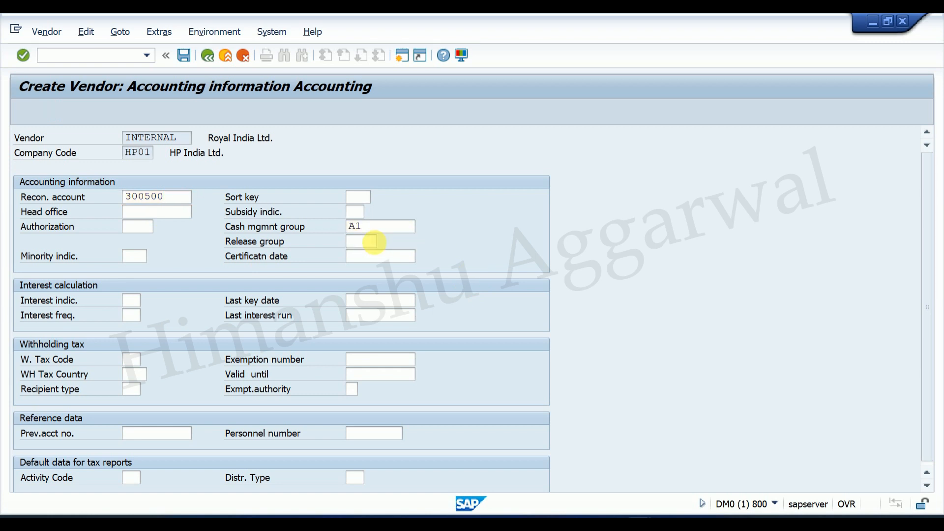
key(Return)
click(143, 210)
click(184, 55)
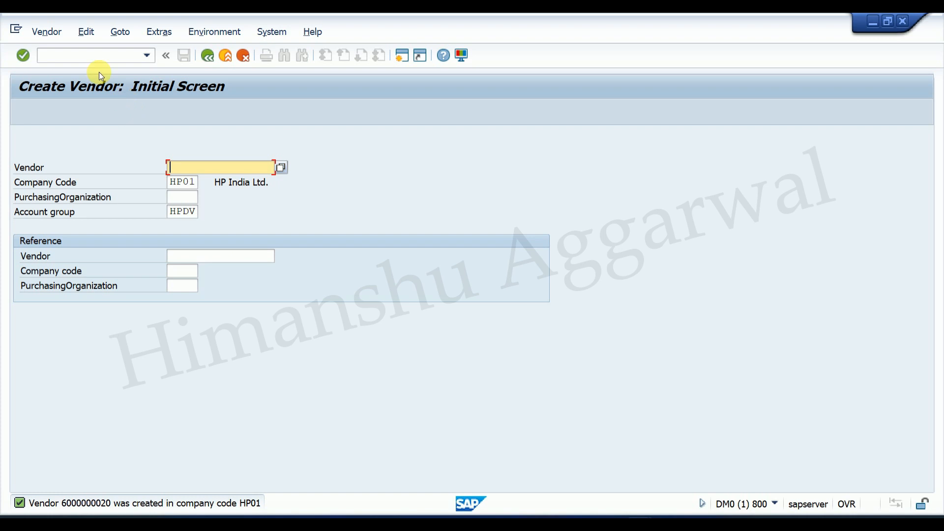
Open the new vendor for change with the company code views Accounting info and Payment transactions, and advance to the payment data
click(46, 32)
click(57, 67)
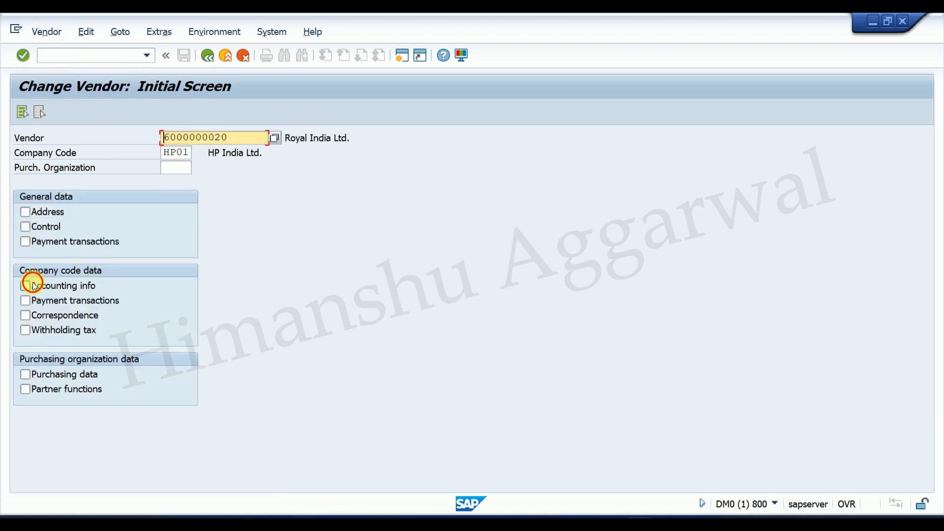
click(25, 285)
key(Return)
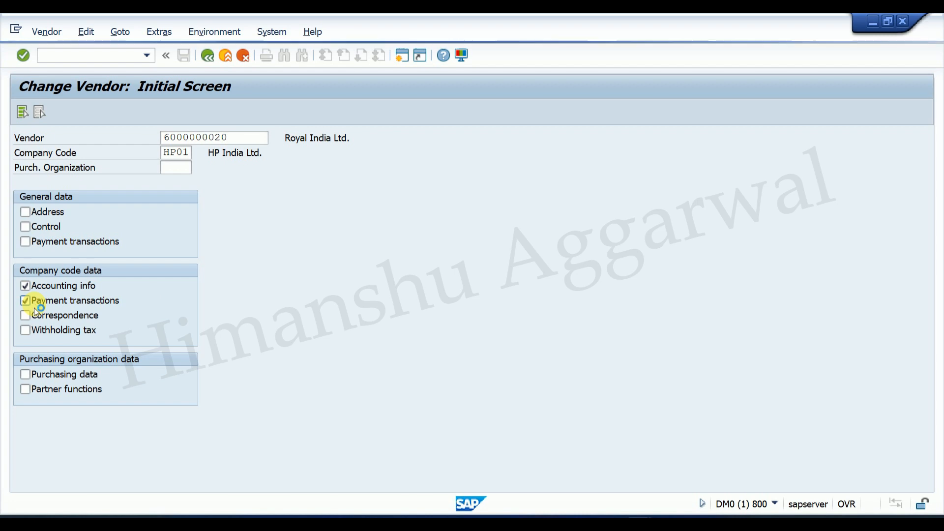
key(Return)
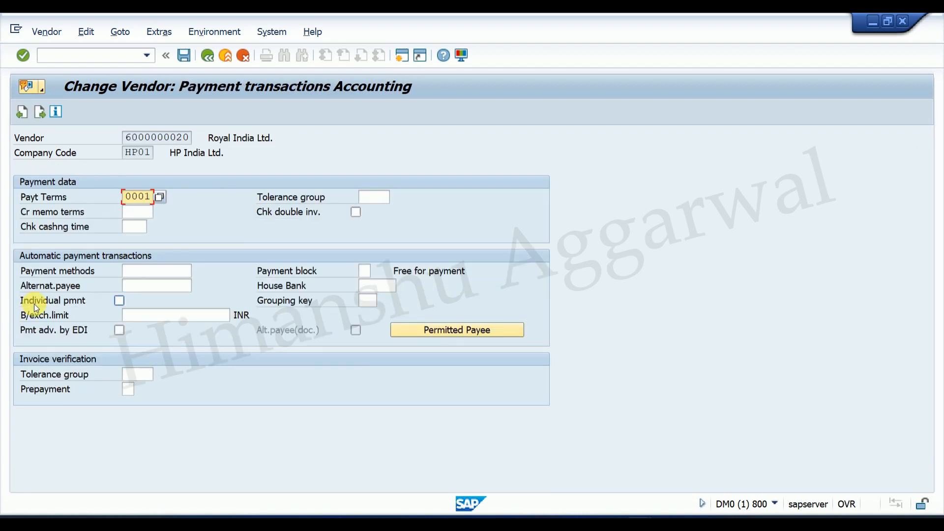
Set the vendor's payment method to C, save the change and go back to SAP Easy Access
click(163, 273)
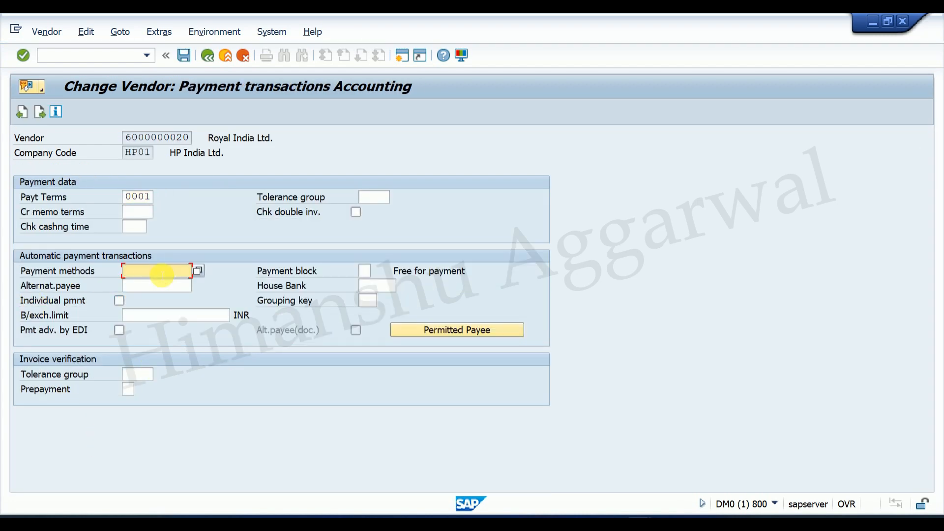
text(C)
key(Return)
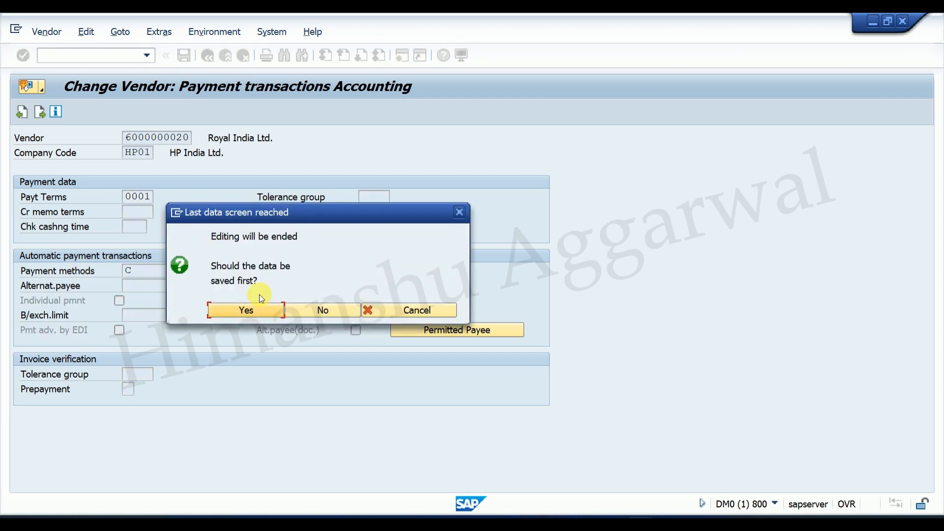
click(246, 311)
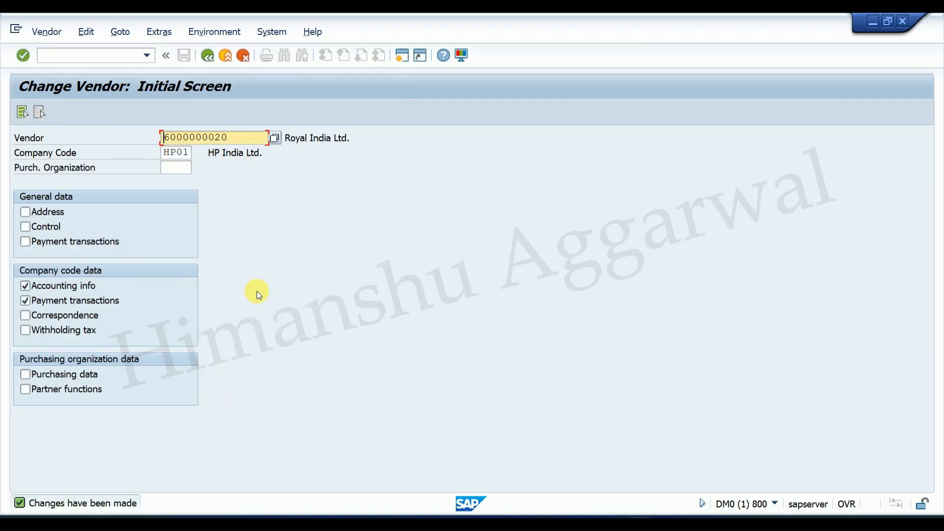
click(209, 54)
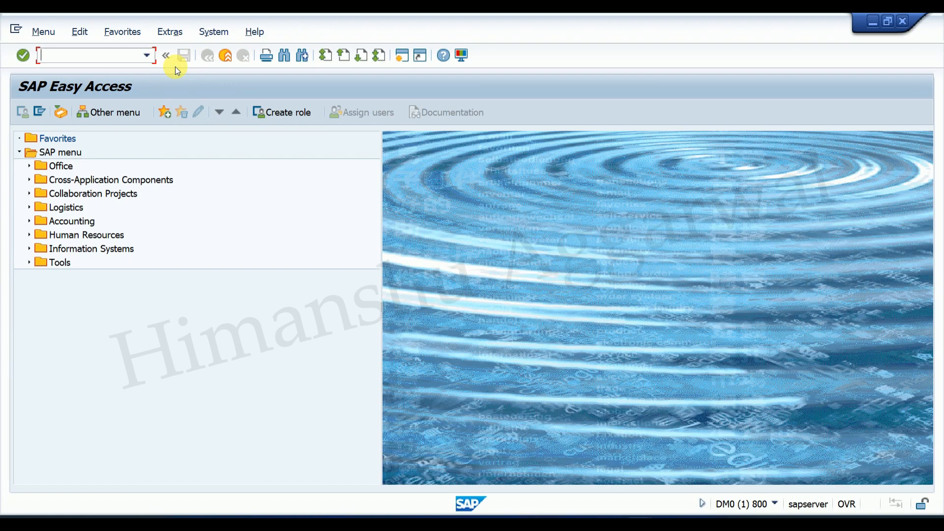
Check the issue description in the photo viewer again and return to SAP
click(667, 523)
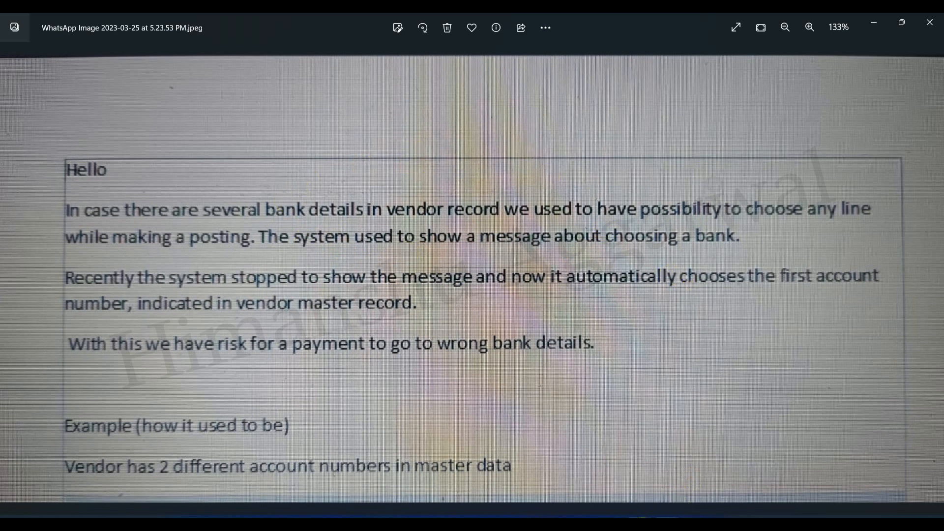
mouse_move(639, 523)
click(695, 459)
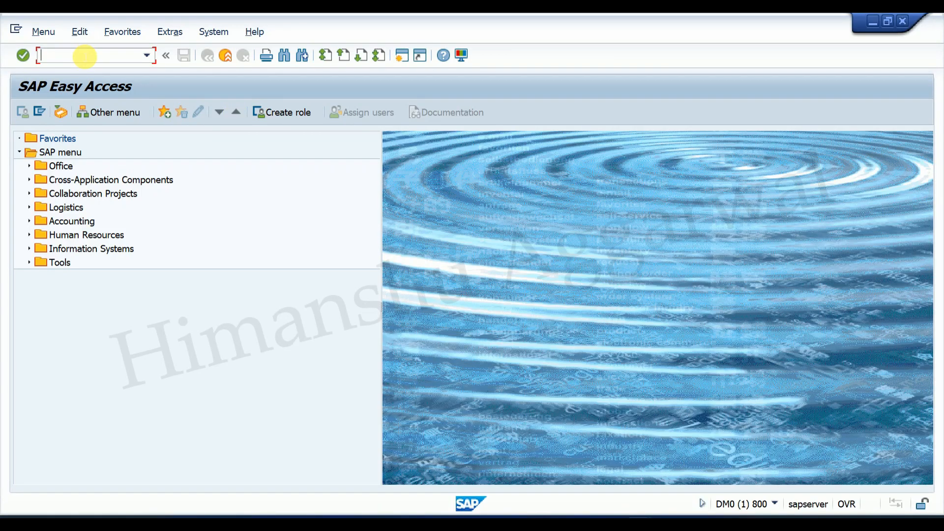
Start transaction FB60 and pick vendor Royal India Ltd. from the company code HP01 vendor search
click(84, 57)
text(FB60)
key(Return)
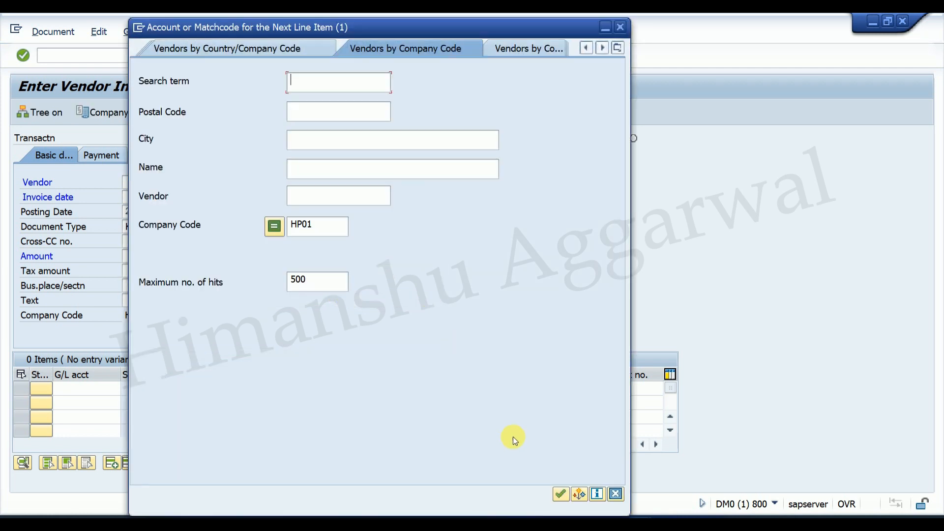
click(562, 494)
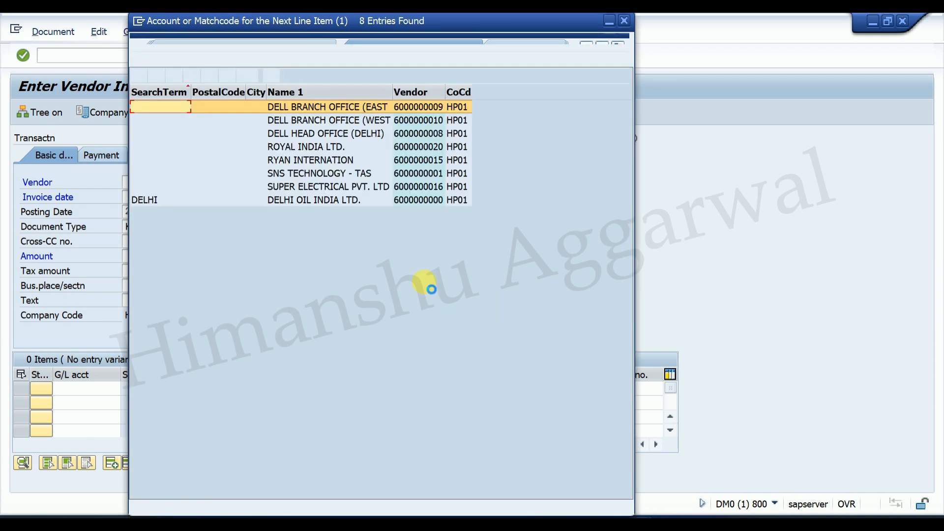
double_click(301, 153)
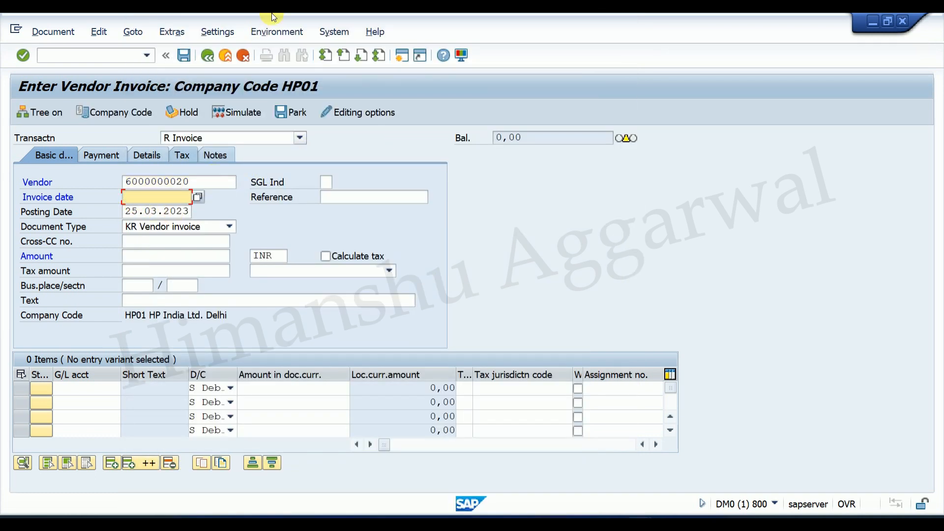
Fill in the invoice header with invoice and posting date 10.03.2023, amount 5000, reference 001 and text Test Invoice 1
text(10.03.2023)
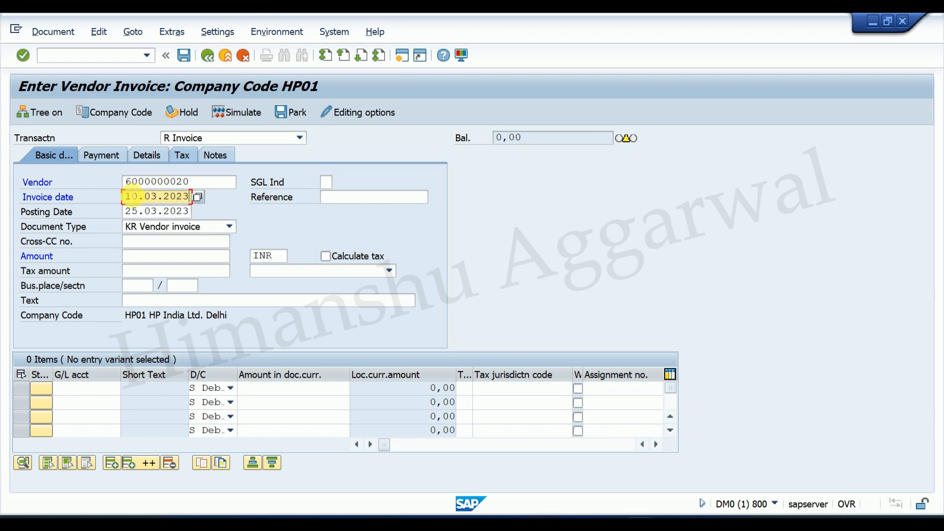
click(169, 213)
text(10)
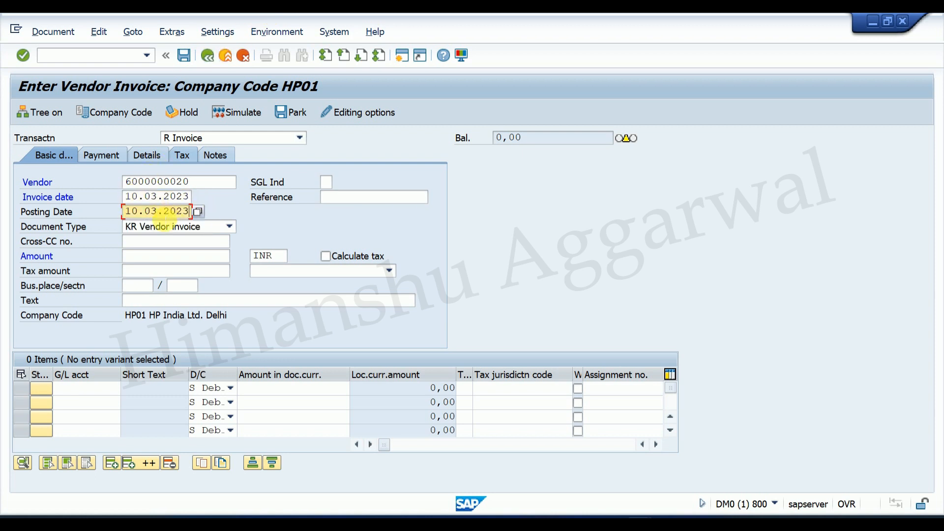
click(149, 261)
text(5000)
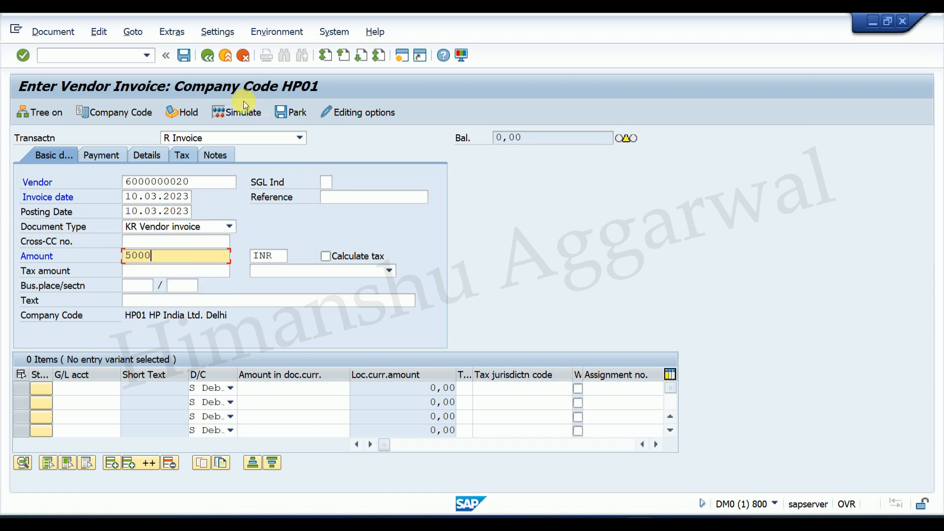
click(362, 198)
text(001)
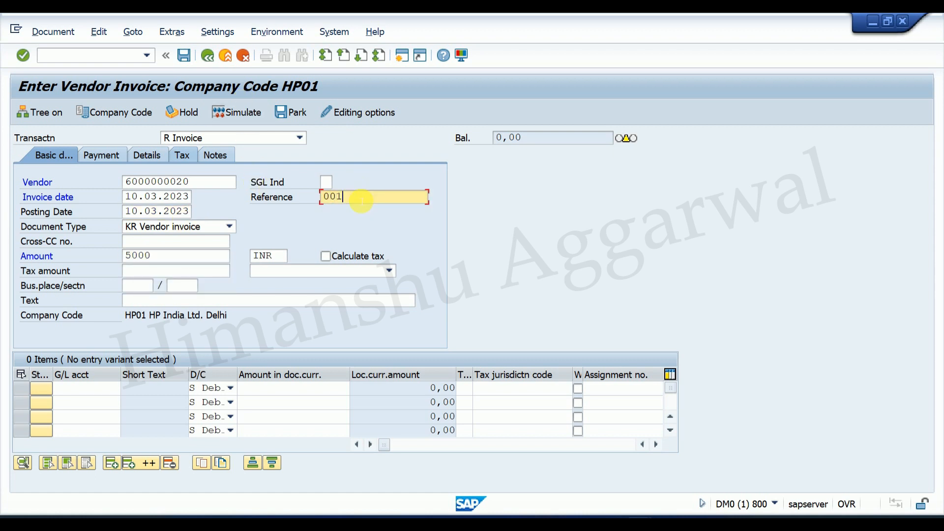
click(153, 301)
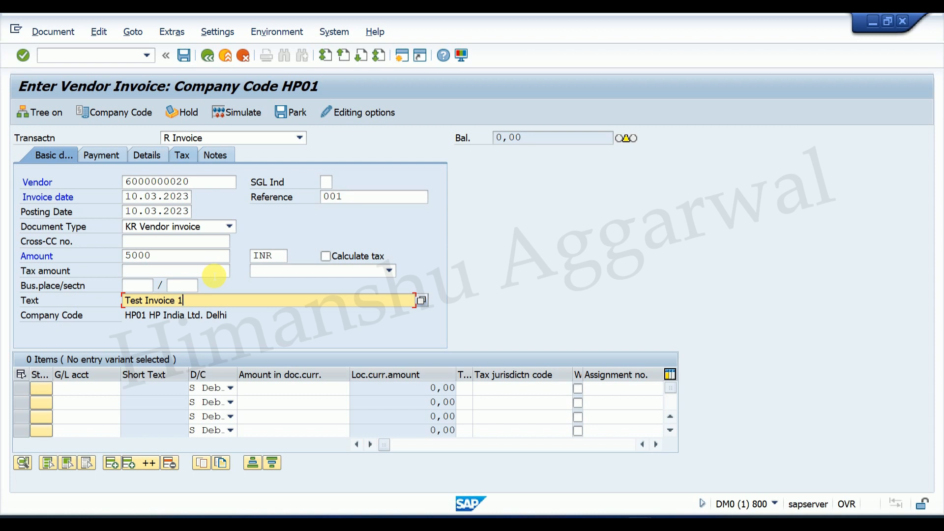
Add a debit line item for G/L account 400005 with amount * and confirm the entries
click(91, 389)
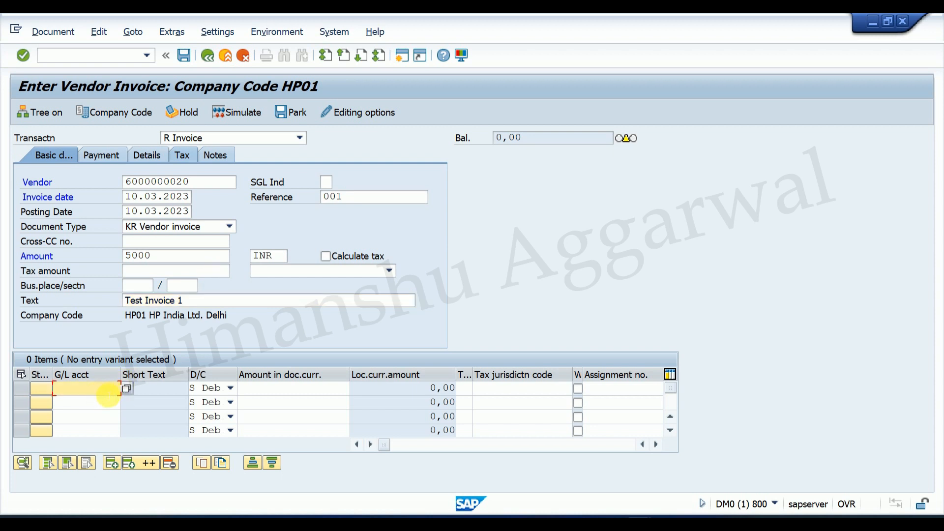
click(69, 243)
click(339, 391)
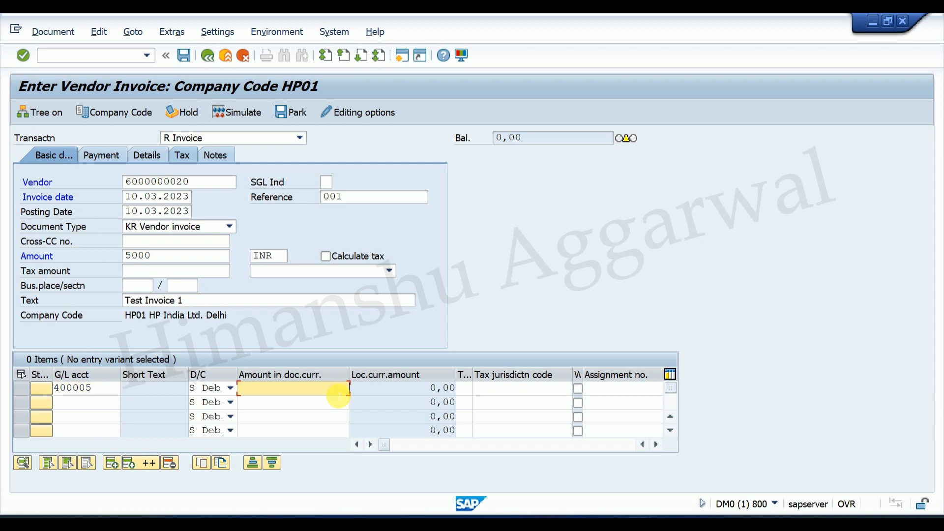
text(*)
key(Return)
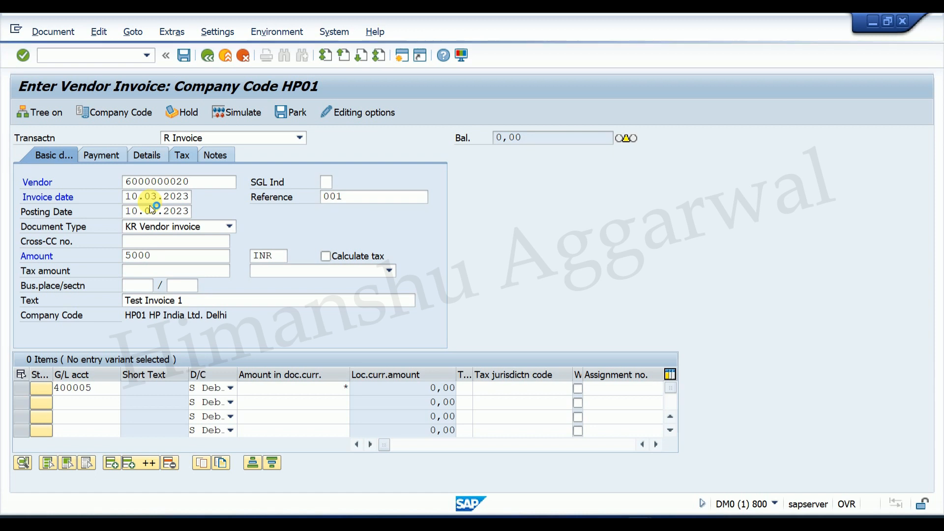
key(Return)
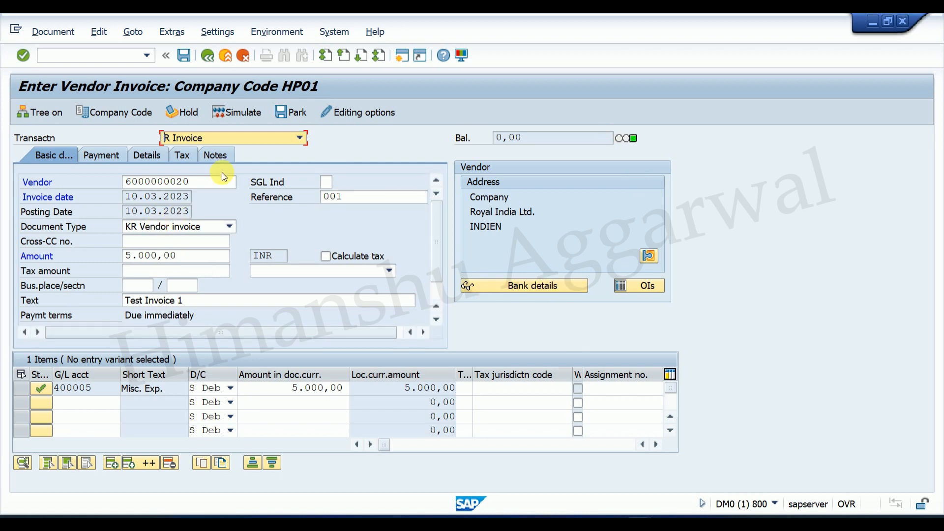
In the invoice's payment data, list the available partner bank types and select B001 for ICICI BANK
click(669, 525)
click(101, 156)
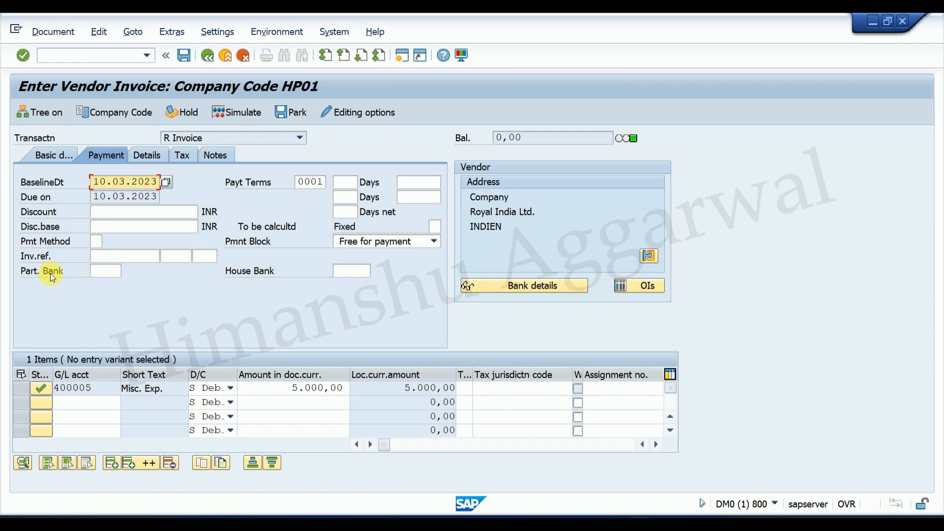
click(101, 271)
click(127, 272)
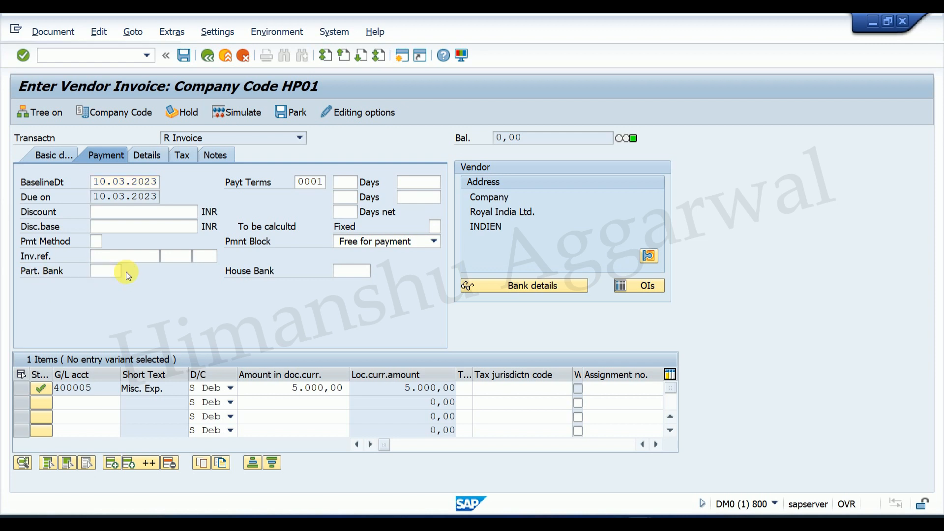
drag(252, 23, 554, 60)
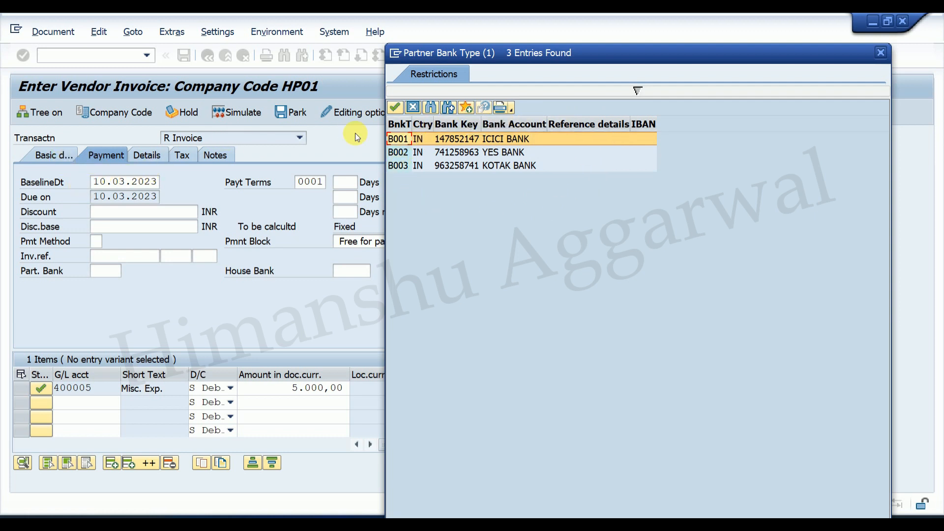
double_click(498, 139)
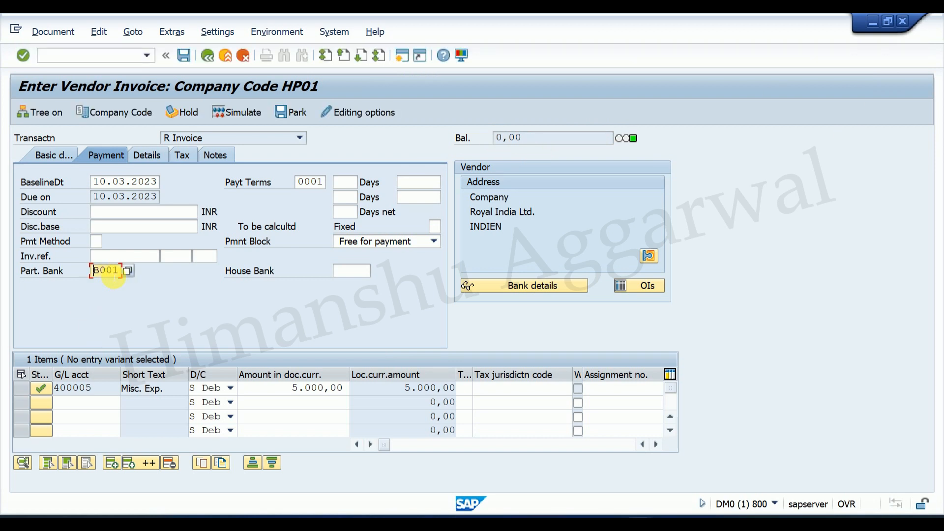
Return to the basic data of Test Invoice 1 and post the invoice
click(60, 156)
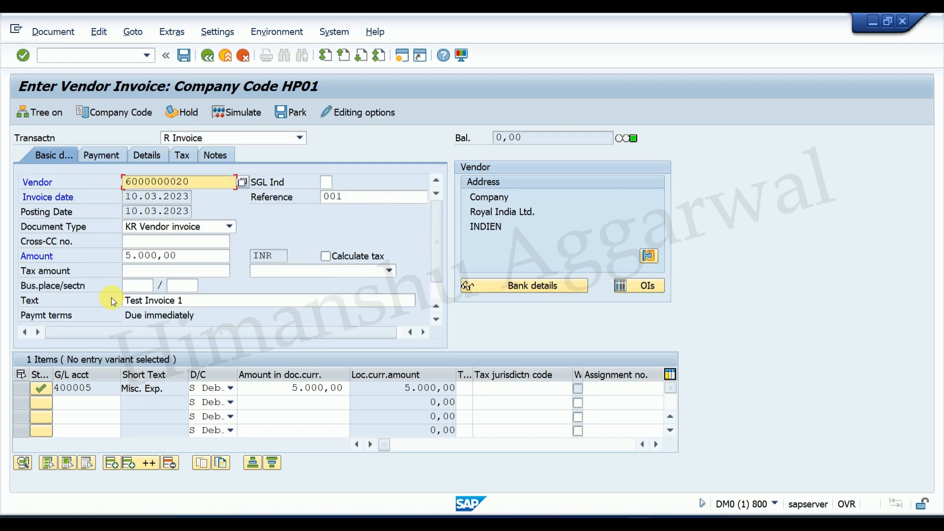
click(183, 58)
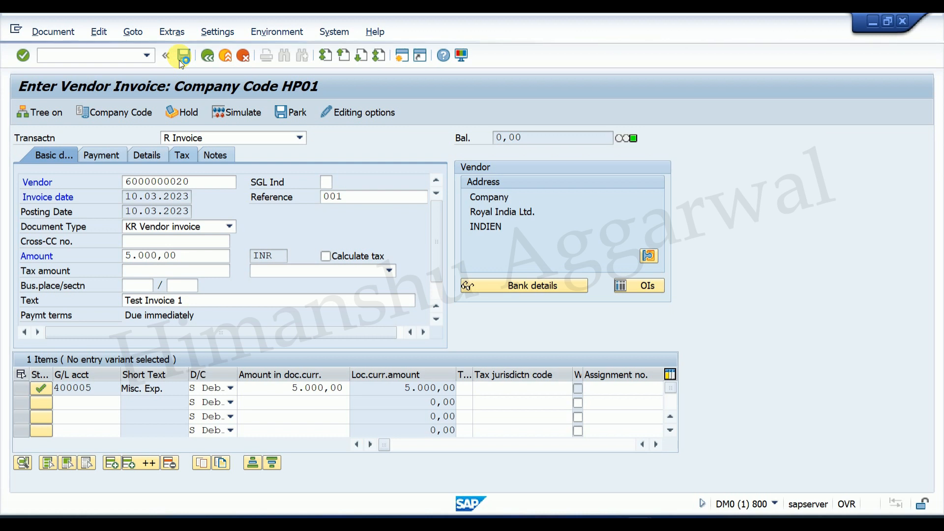
Start another invoice for vendor Royal India Ltd. with invoice date and posting date 11.03.2023
click(175, 183)
click(175, 195)
click(143, 197)
click(140, 209)
click(135, 197)
text(1)
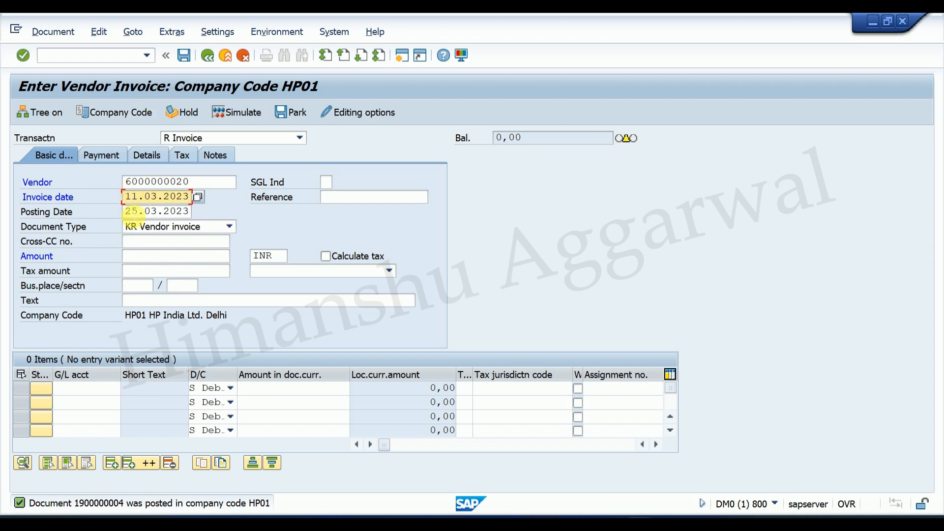
drag(126, 199, 198, 203)
key(ctrl+c)
click(177, 200)
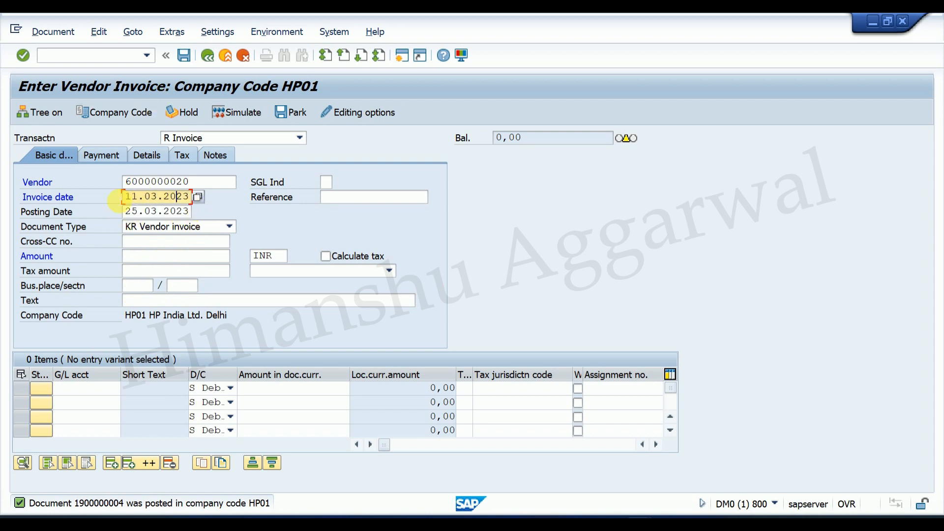
drag(131, 197, 192, 199)
right_click(170, 213)
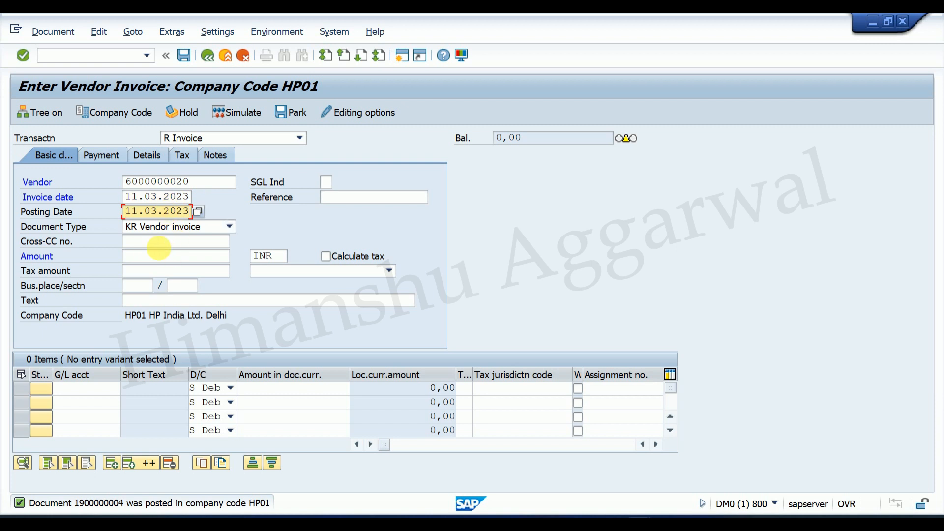
Set the invoice amount to 8000 and the text to Test Invoice 2
click(159, 245)
click(149, 261)
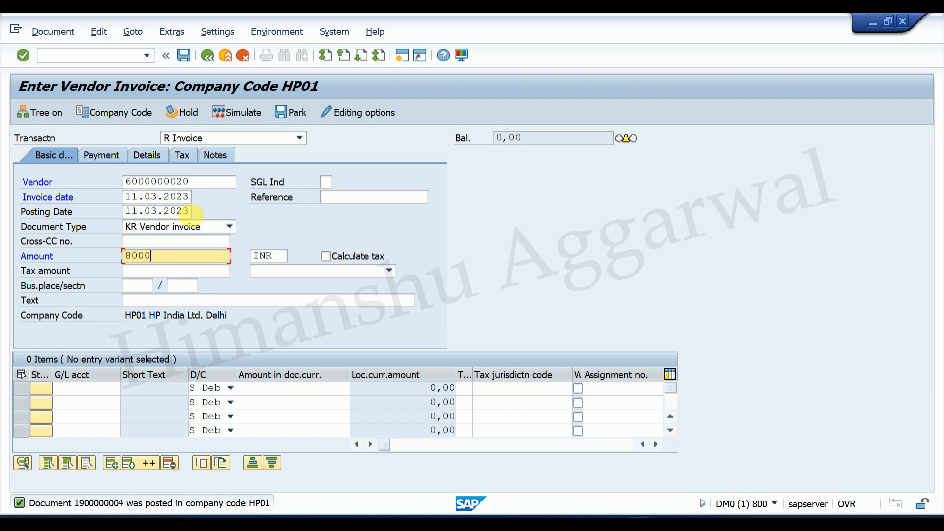
click(166, 302)
click(169, 314)
key(BackSpace)
text(2)
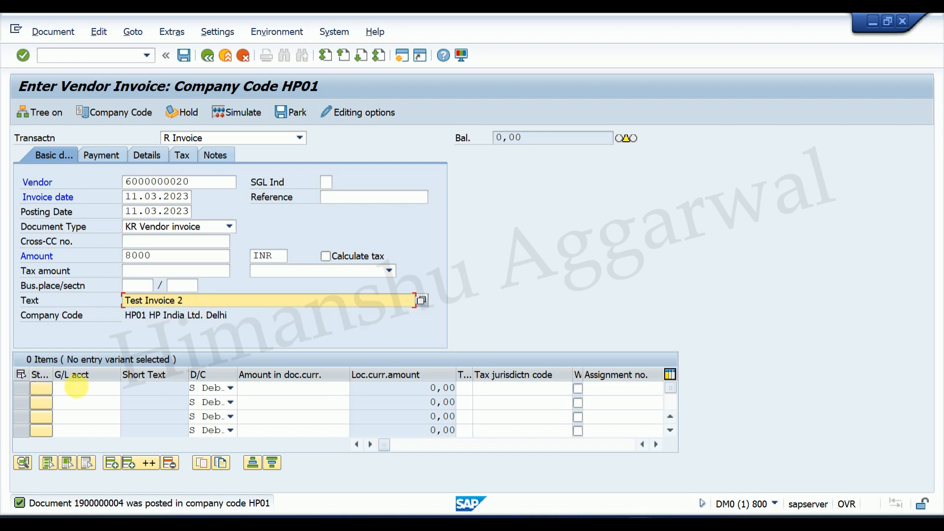
Add a debit line item for G/L account 400005 with amount * to Test Invoice 2 and confirm the entries
click(87, 391)
click(99, 245)
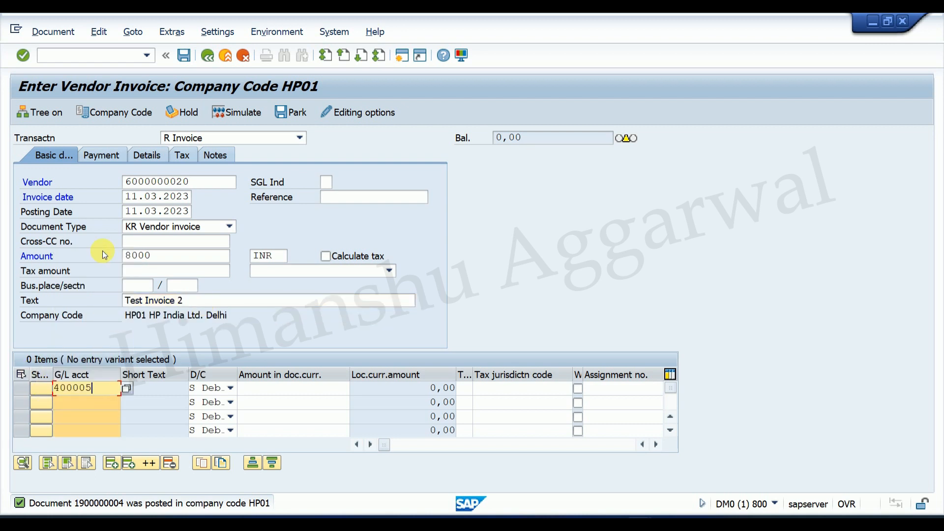
click(325, 388)
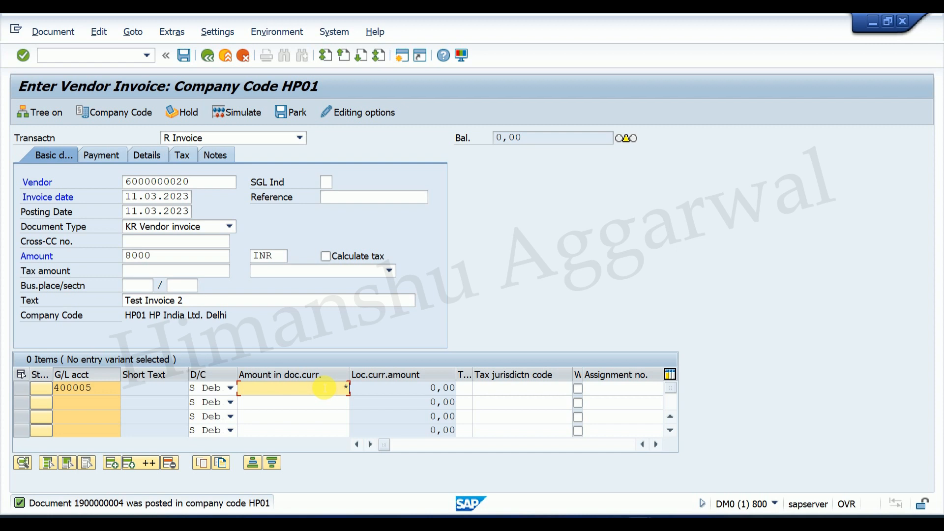
key(Return)
key(Return)
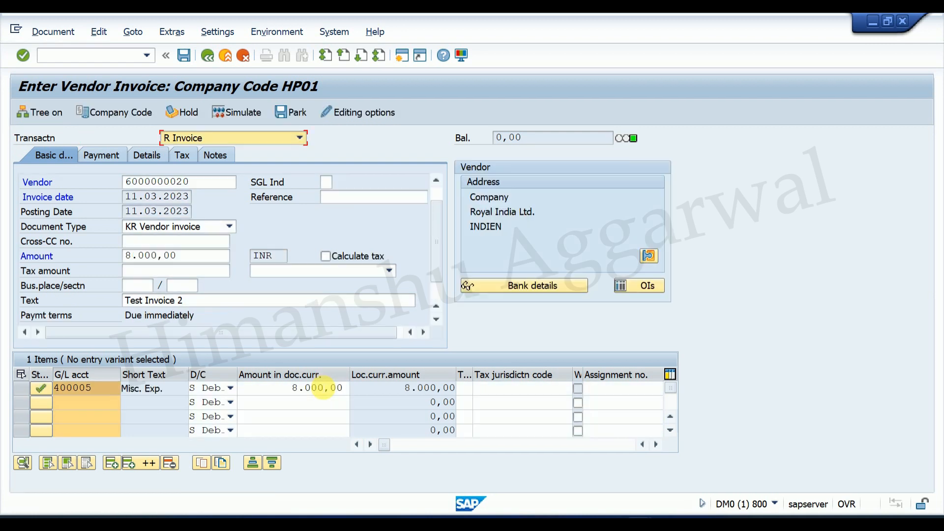
Choose partner bank type B002 for YES BANK in the payment data and post Test Invoice 2
click(108, 163)
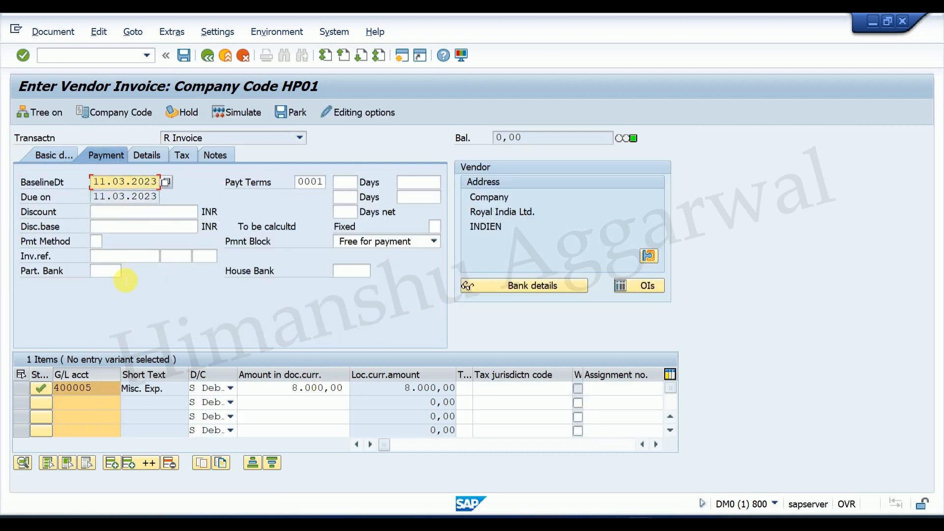
click(105, 273)
click(129, 272)
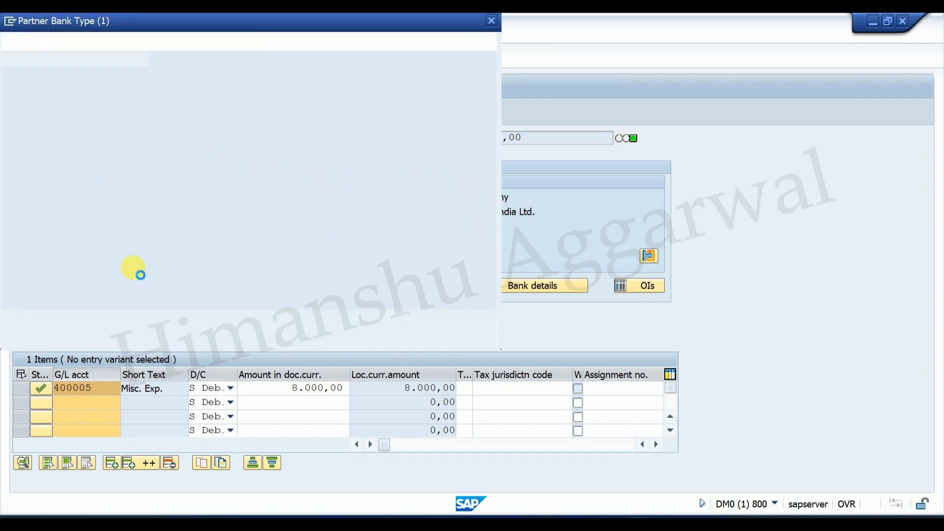
double_click(245, 23)
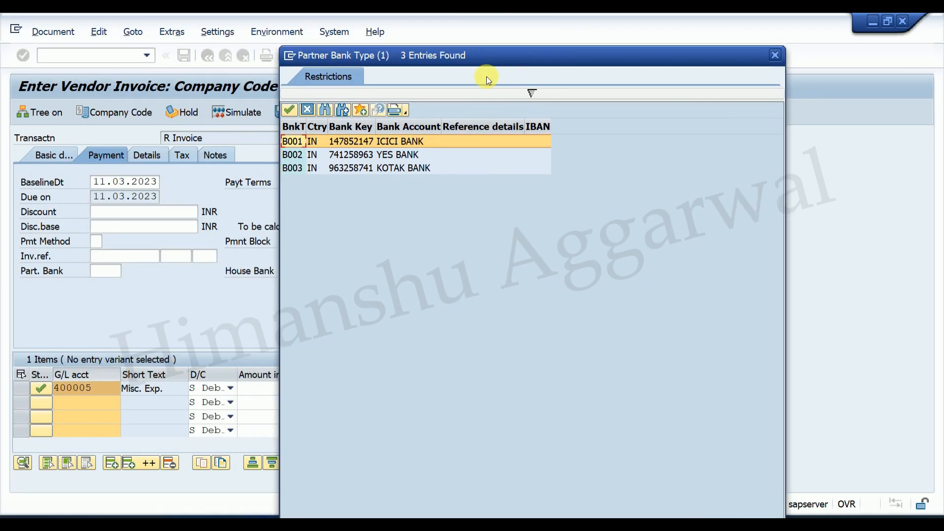
double_click(355, 153)
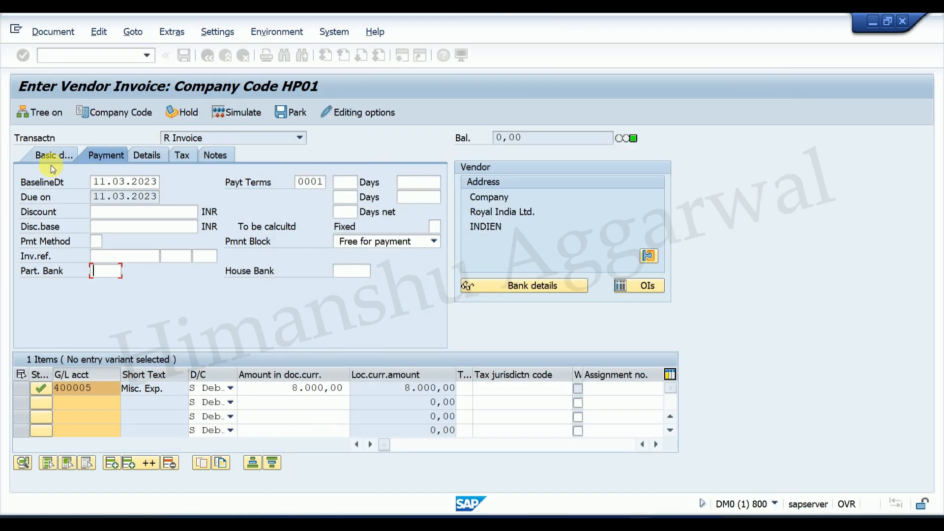
click(183, 56)
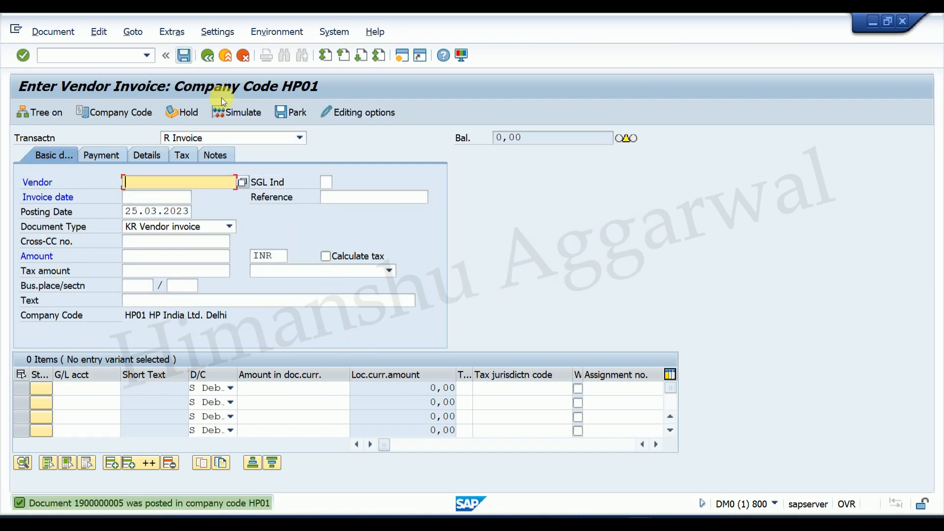
Start a third invoice for vendor Royal India Ltd. with invoice date and posting date 12.03.2023
click(154, 195)
click(153, 197)
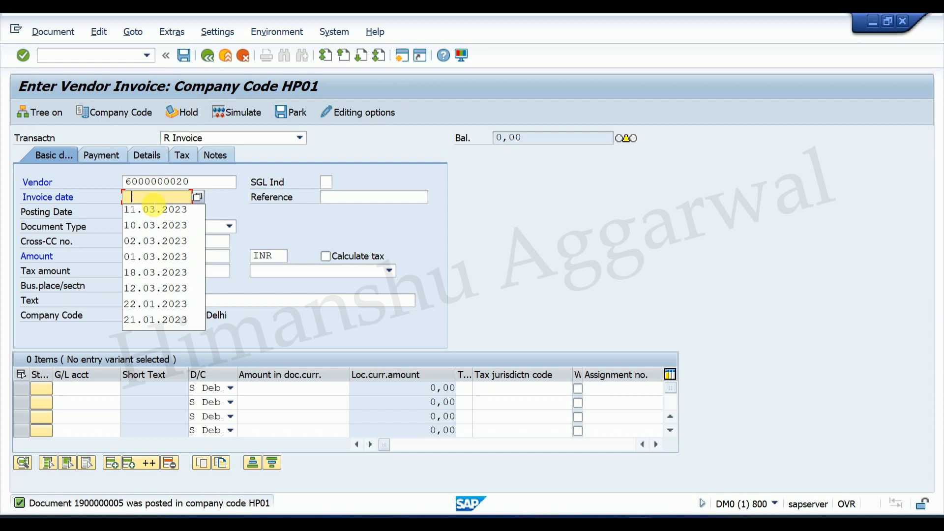
click(149, 210)
text(2)
drag(173, 198, 193, 199)
key(ctrl+c)
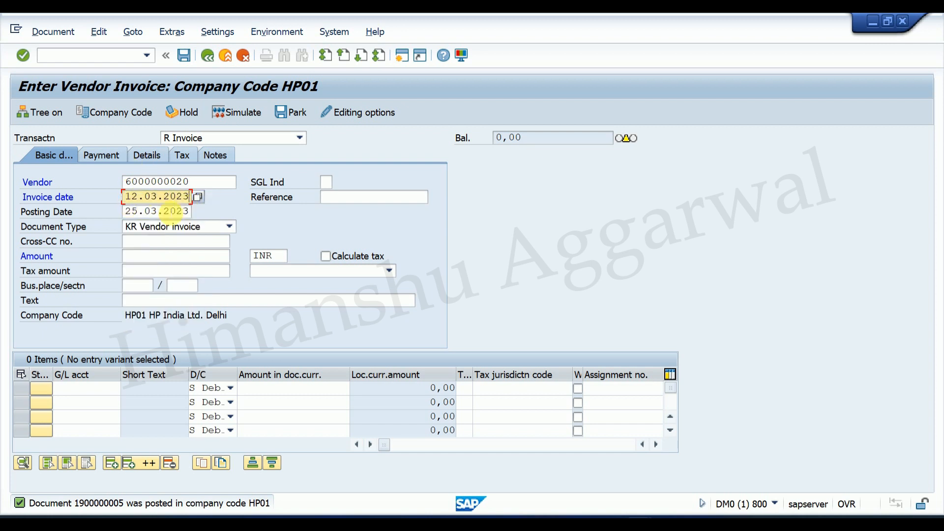
click(172, 211)
key(ctrl+v)
Set the invoice amount to 10000 and the text to Test Invoice 3
click(158, 257)
key(BackSpace)
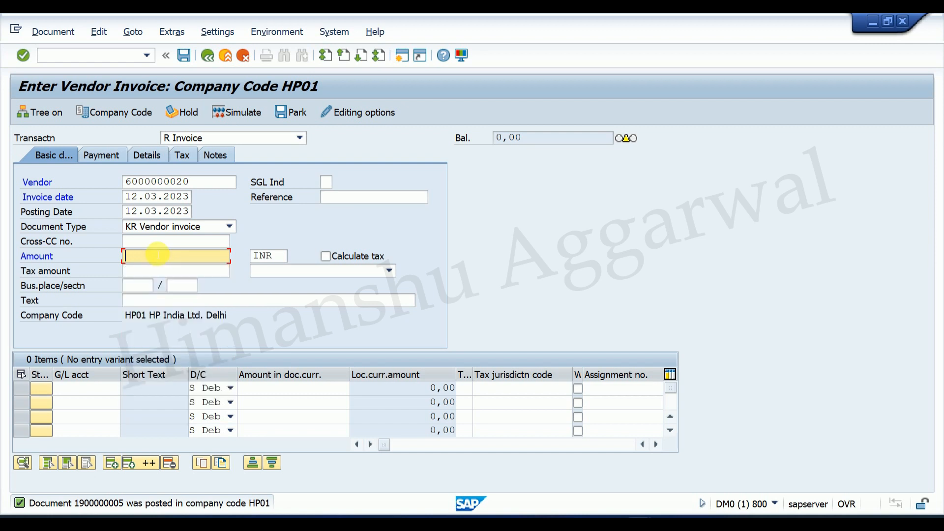
text(10000)
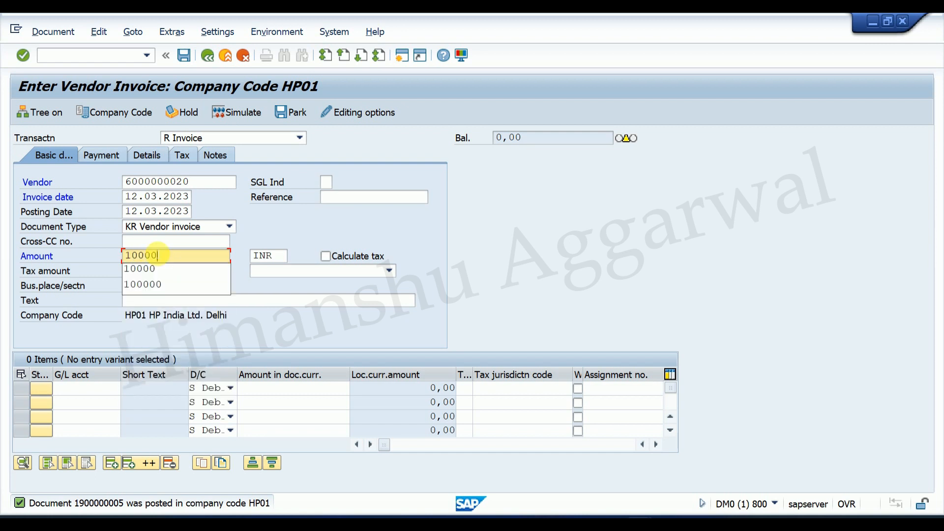
click(189, 300)
text(Test Invoice 2)
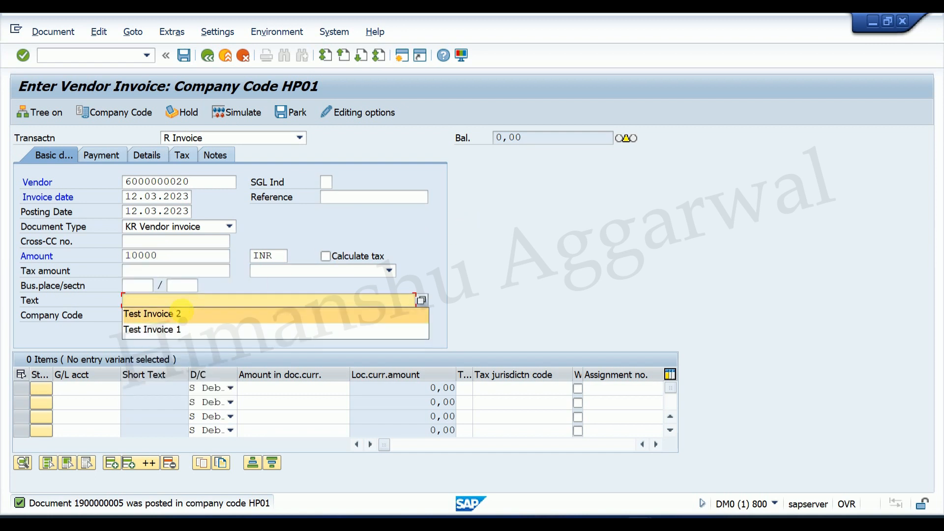
key(BackSpace)
text(3)
Add a debit line item for G/L account 400005 with amount * to Test Invoice 3 and confirm the entries
click(83, 388)
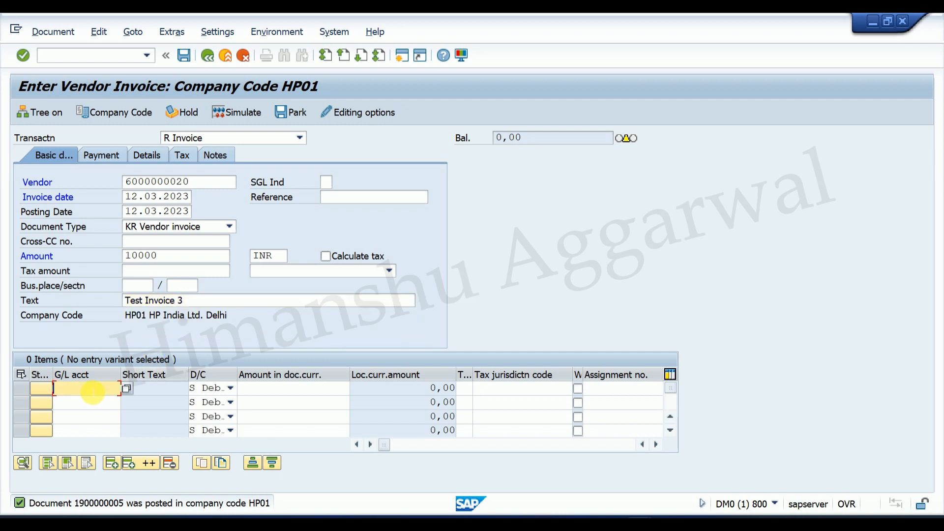
click(93, 244)
click(339, 392)
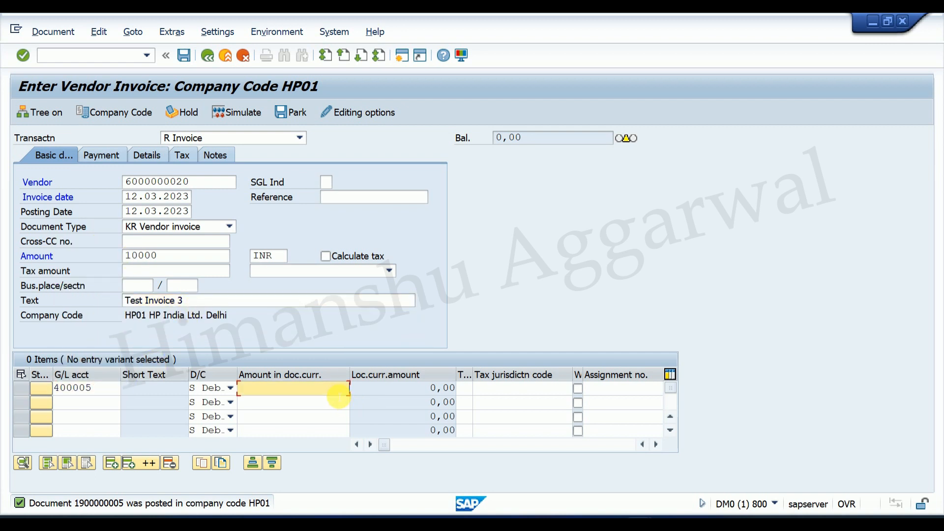
text(*)
key(Return)
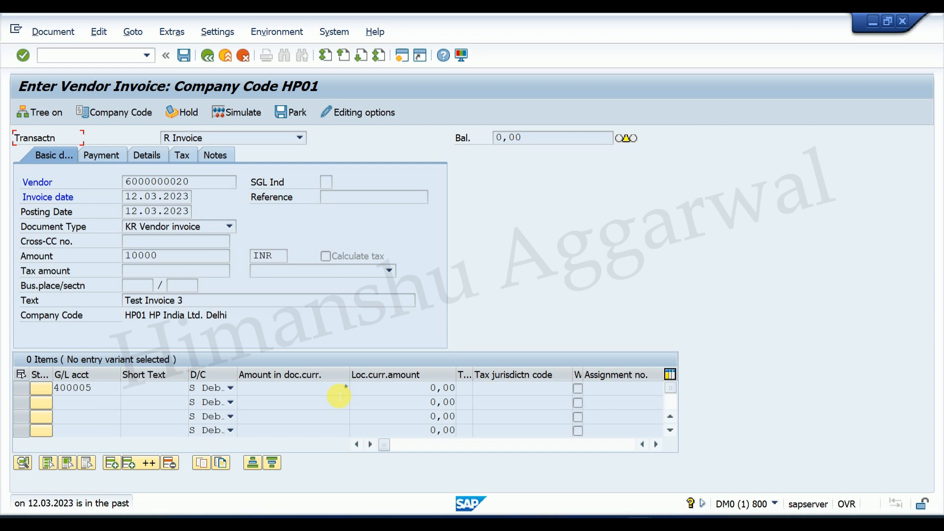
key(Return)
Choose partner bank type B003 for KOTAK BANK in the payment data and post Test Invoice 3
click(101, 155)
click(109, 256)
click(109, 271)
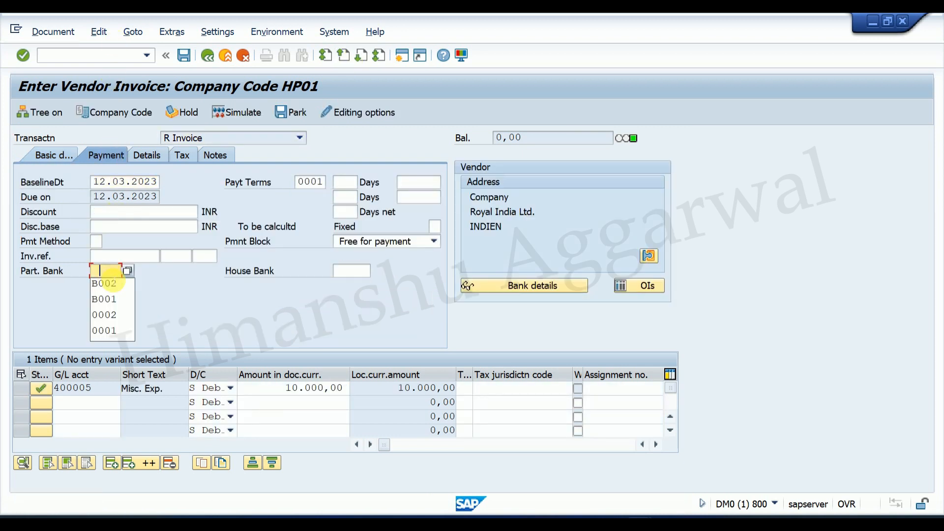
click(128, 272)
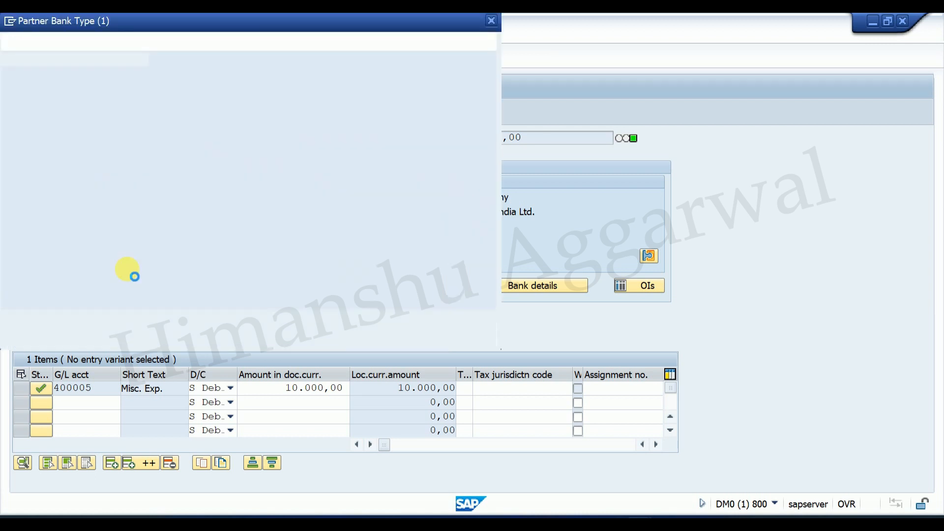
drag(227, 22, 517, 37)
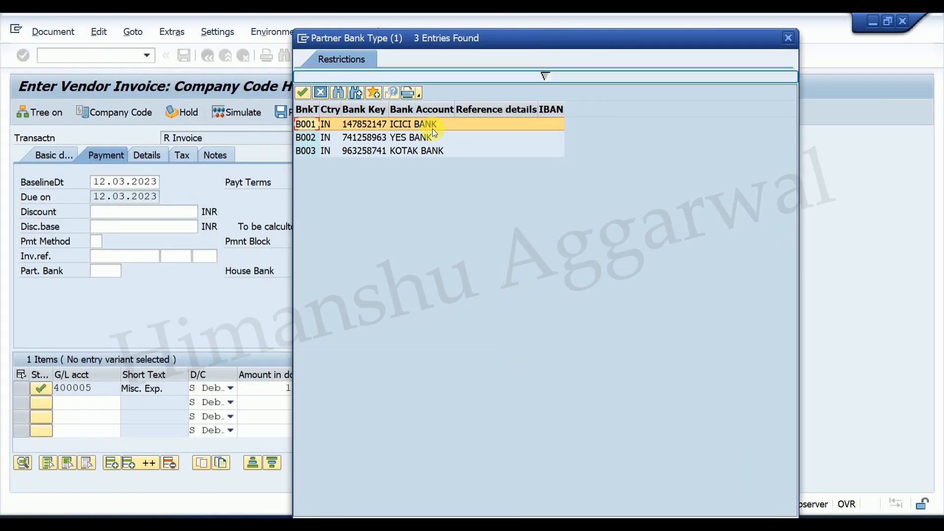
double_click(327, 148)
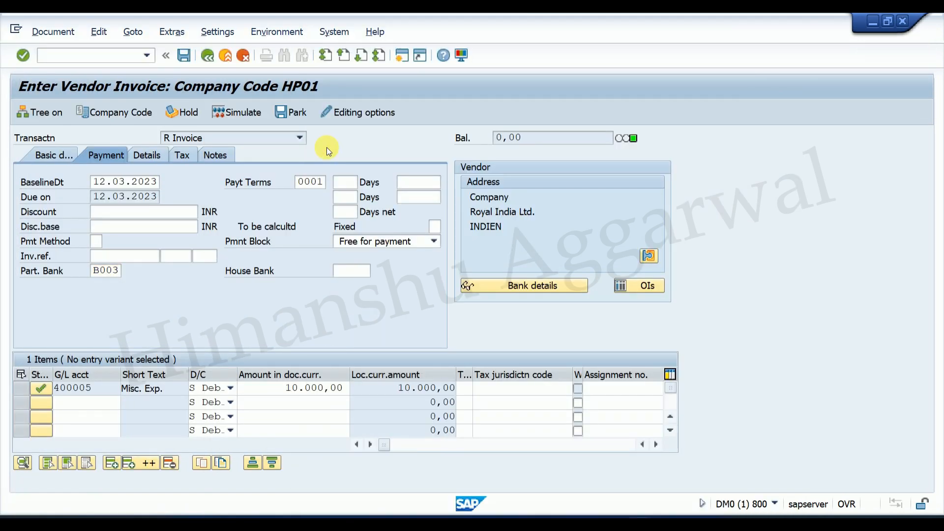
click(56, 158)
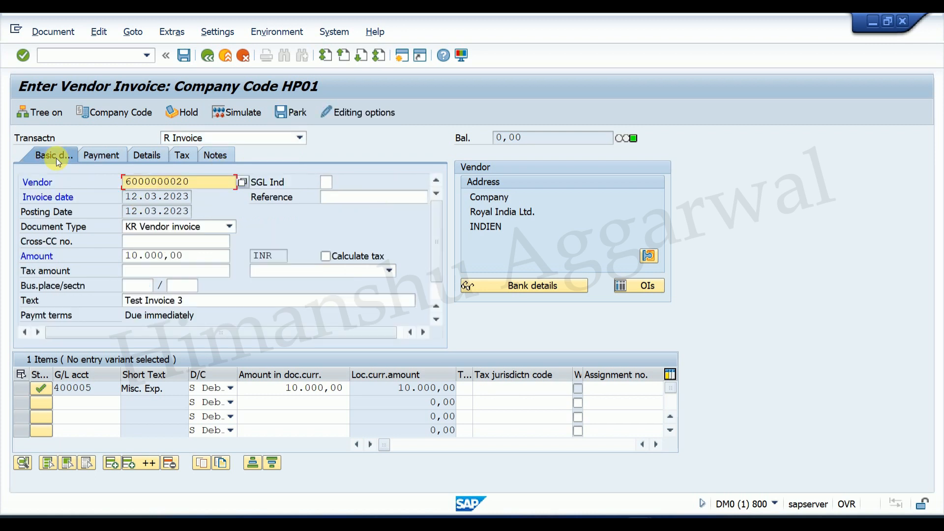
click(184, 55)
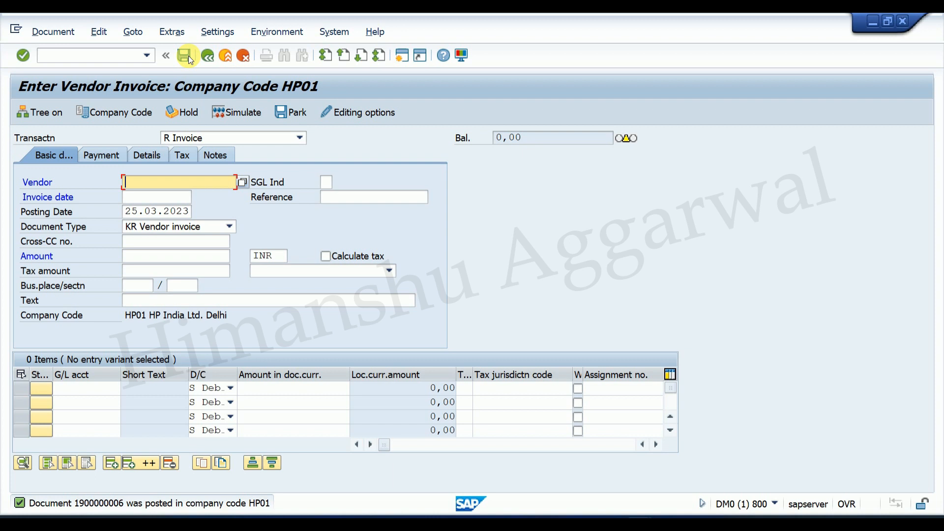
Run transaction FBL1N to display the open line items of vendor Royal India Ltd. in company code HP01
click(138, 55)
text(/nfbl)
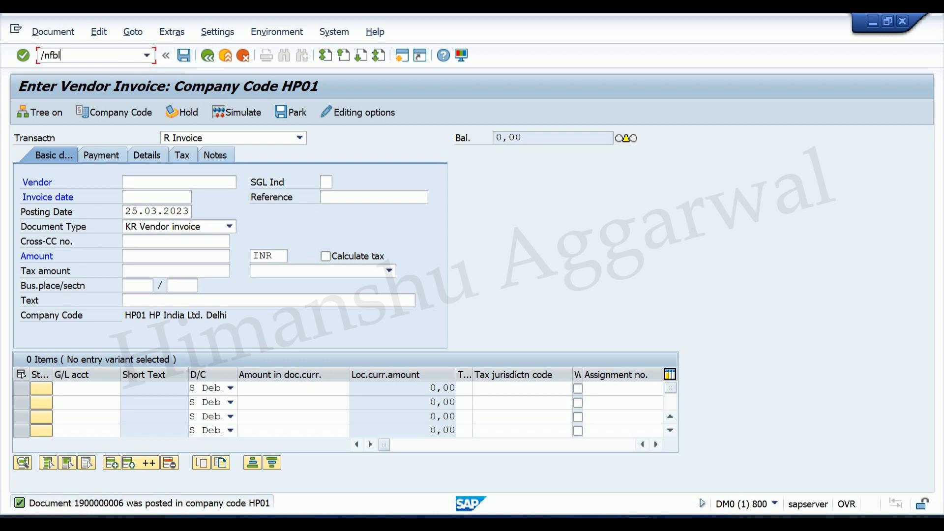
text(1n)
key(Return)
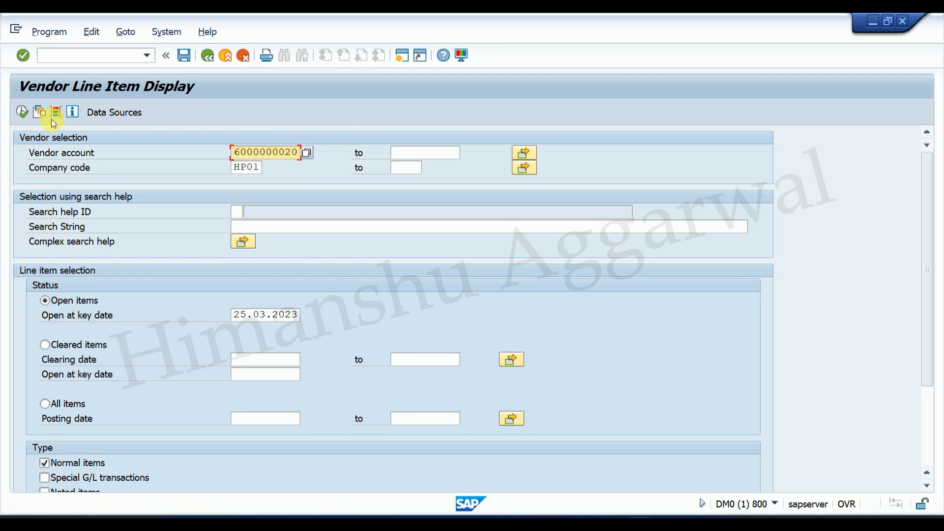
click(26, 114)
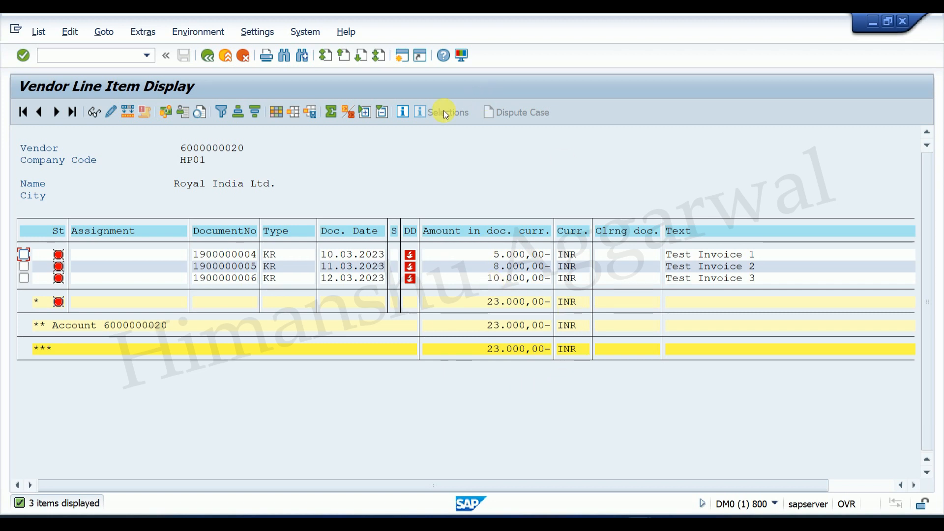
Open a new session and start the automatic payment transaction F110
click(401, 55)
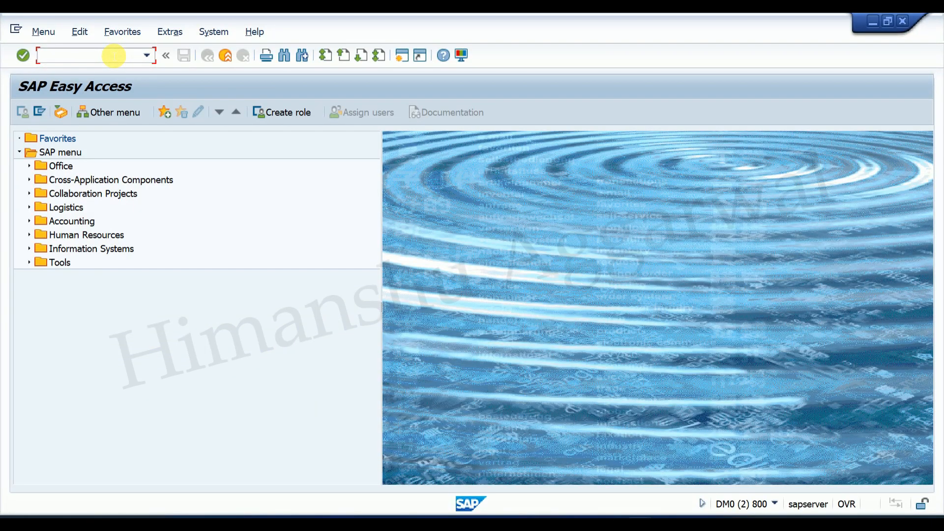
click(113, 55)
text(f)
text(11)
key(Return)
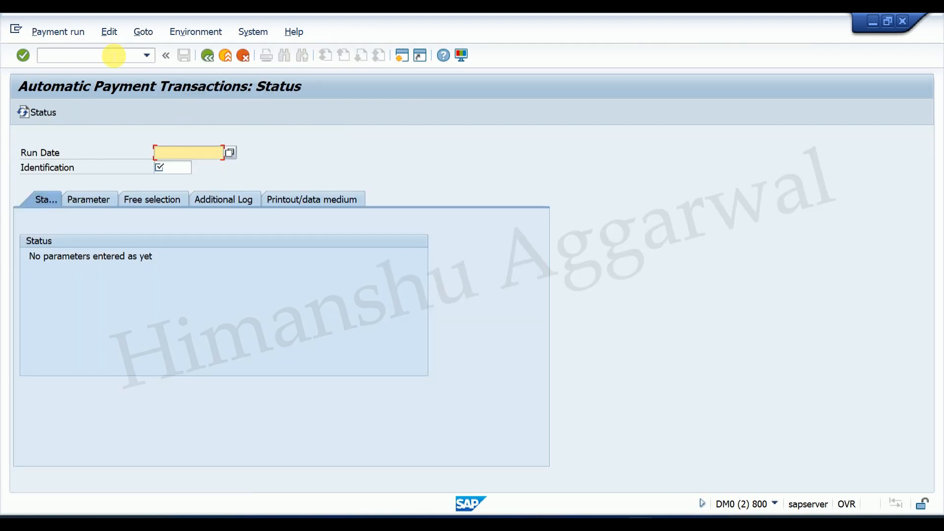
Enter run date 25.03.2023 and identification test2 for the payment run
click(183, 154)
click(169, 159)
click(169, 168)
text(test2)
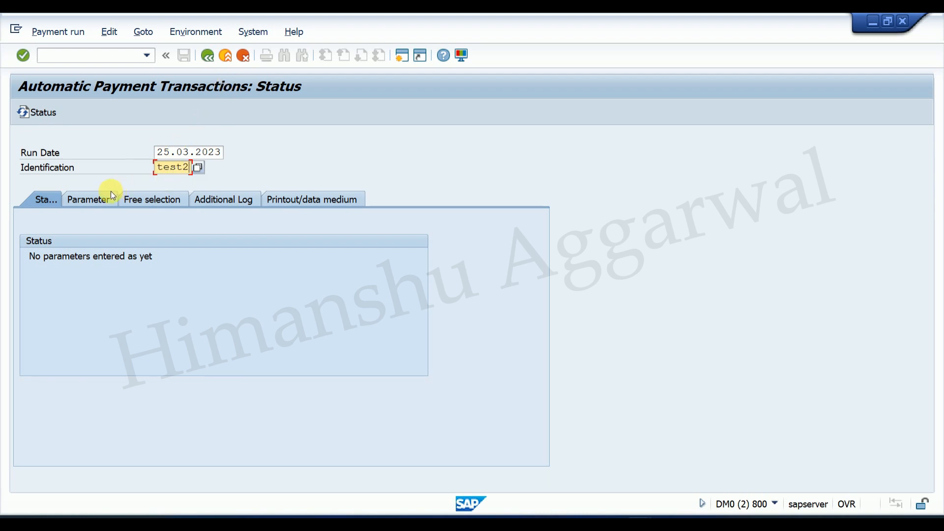
Enter company code HP01, payment method C and next posting date 26.03.2023 in the payment run's parameters
click(104, 199)
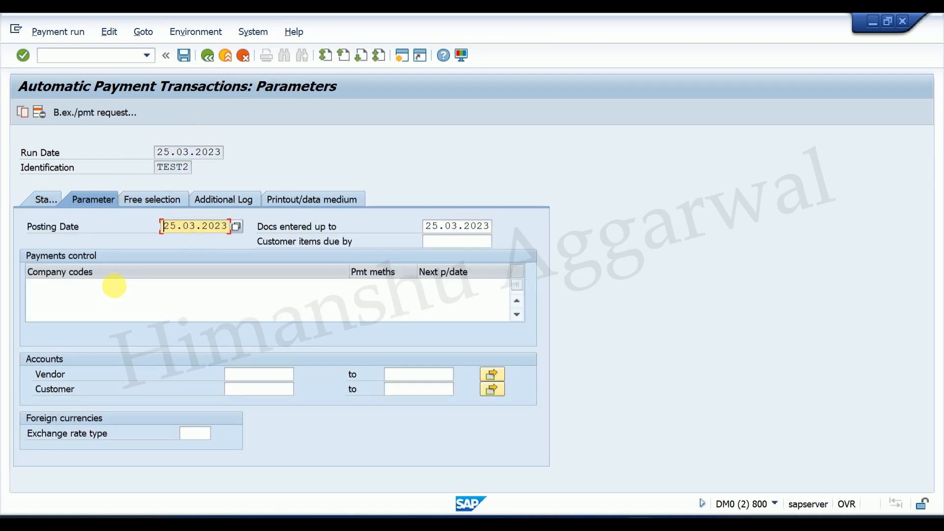
click(109, 287)
text(H)
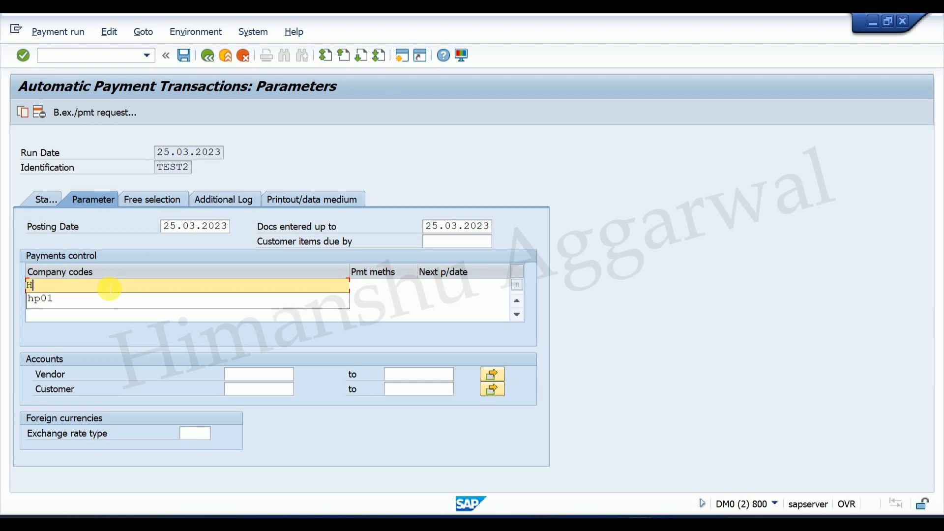
text(P01)
key(Return)
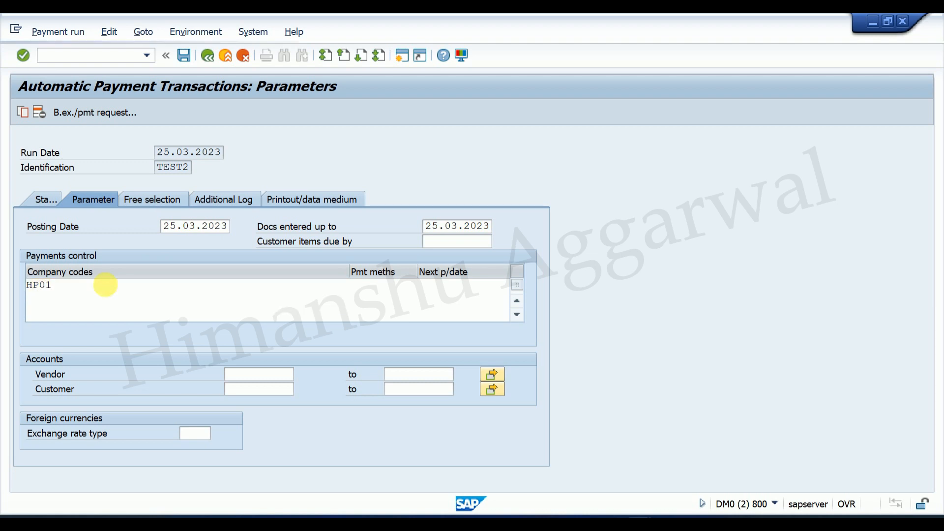
click(383, 289)
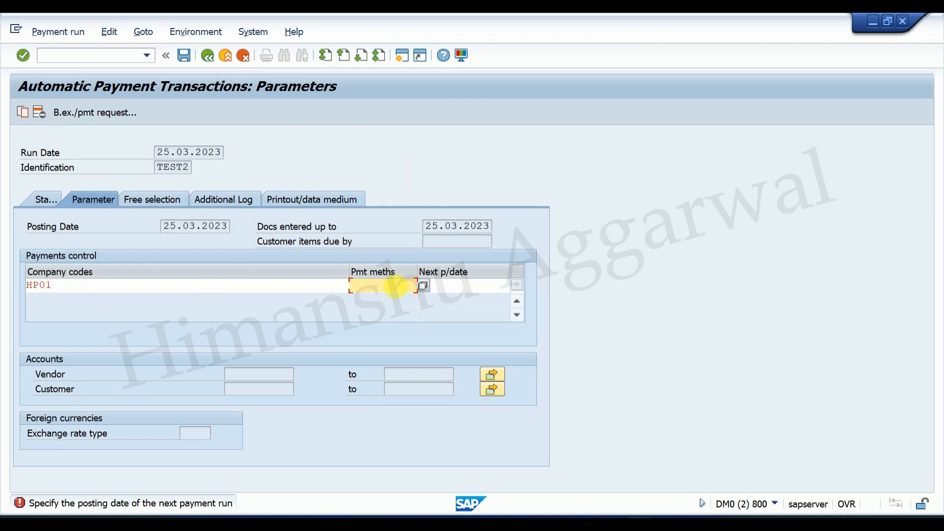
text(C)
click(468, 284)
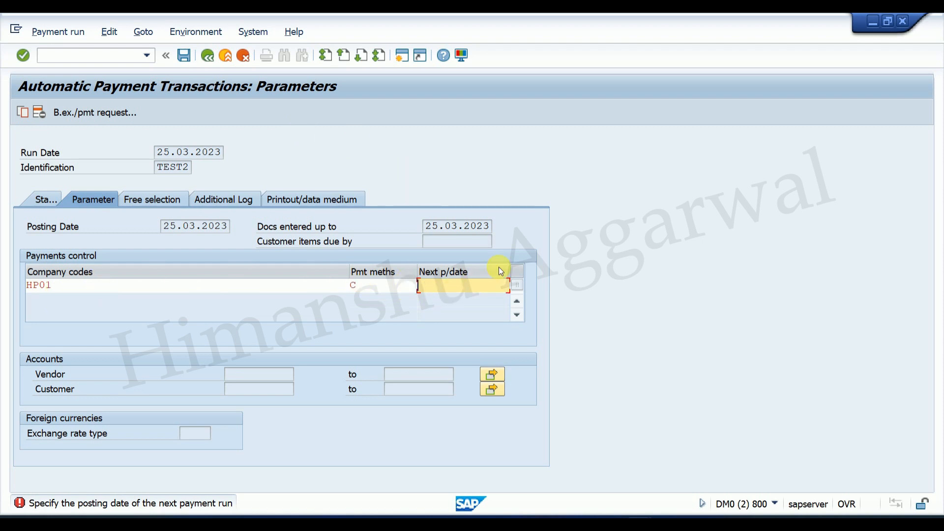
text(26.03.2023)
key(Return)
Look up the vendors of company code HP01 and select Royal India Ltd. as the payment run's vendor account
click(252, 375)
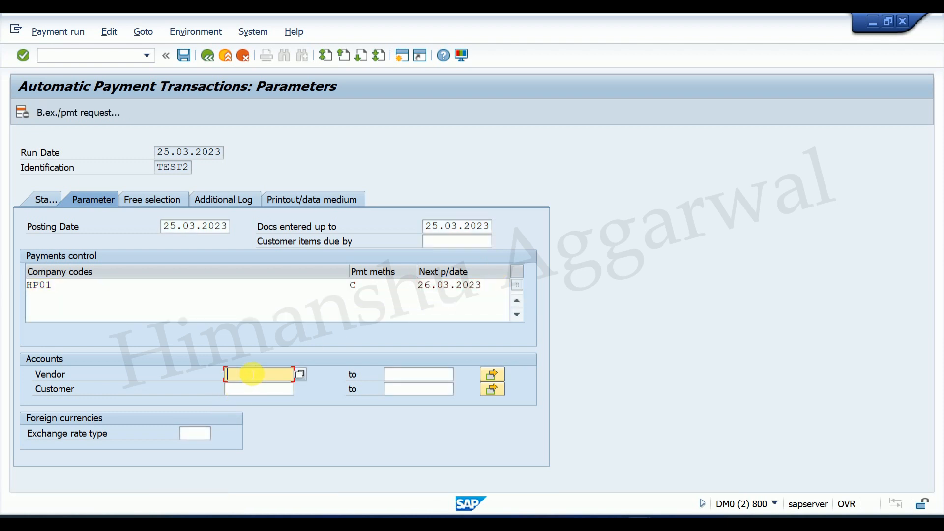
click(299, 377)
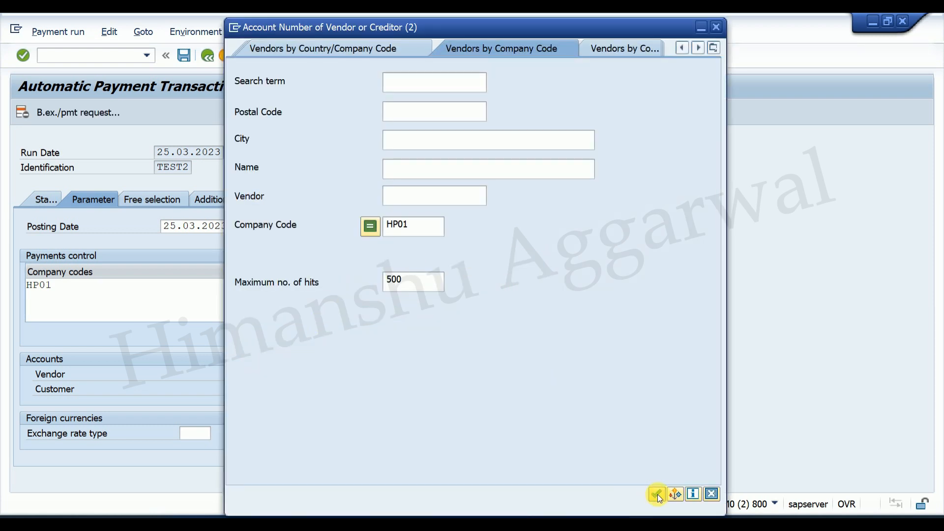
click(658, 494)
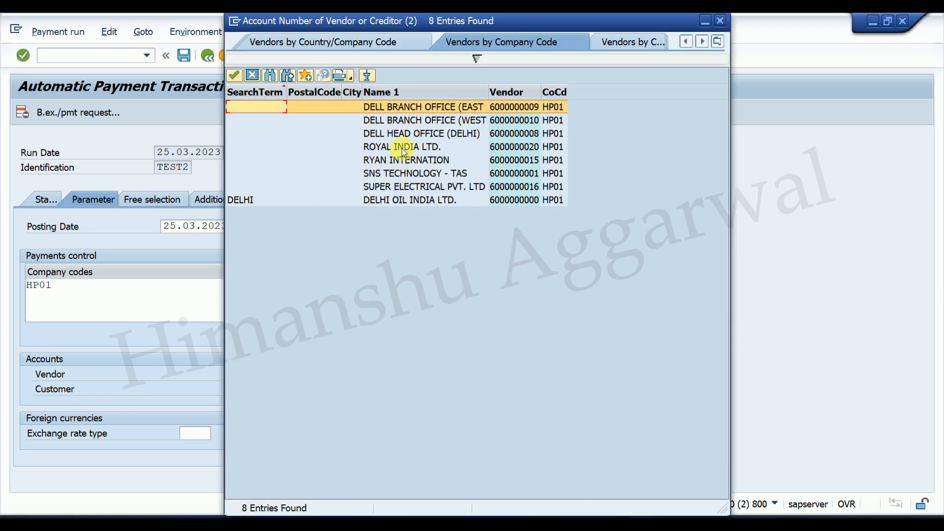
double_click(402, 148)
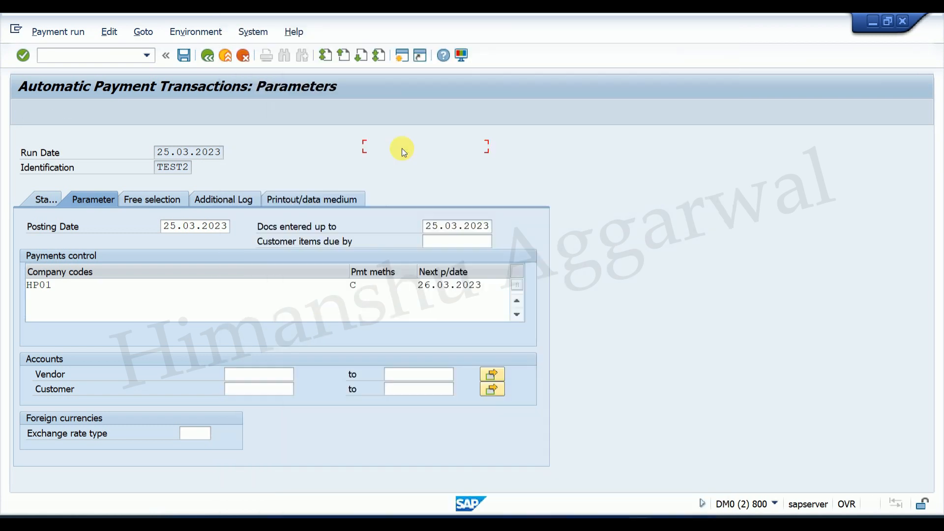
Enable logging of payment method selection in all cases and line items of the payment documents, and save the run's parameters
click(223, 197)
click(81, 272)
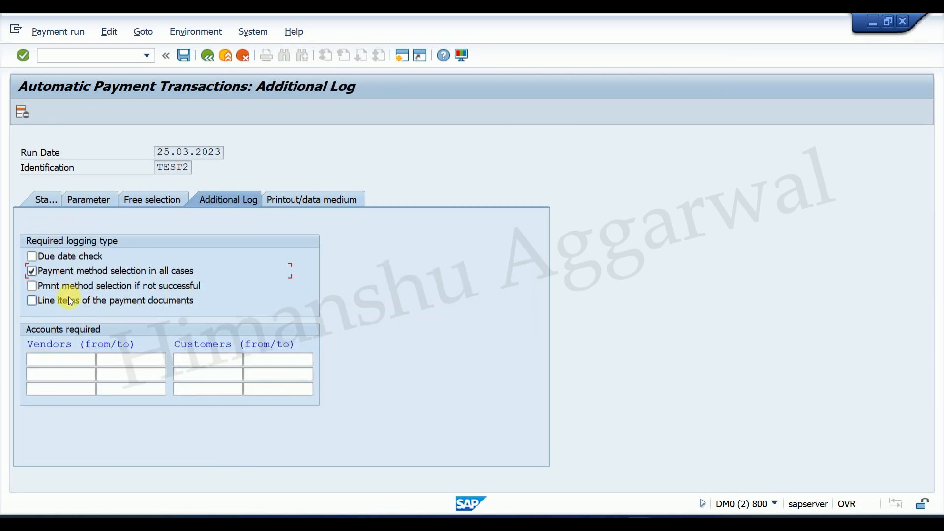
click(57, 199)
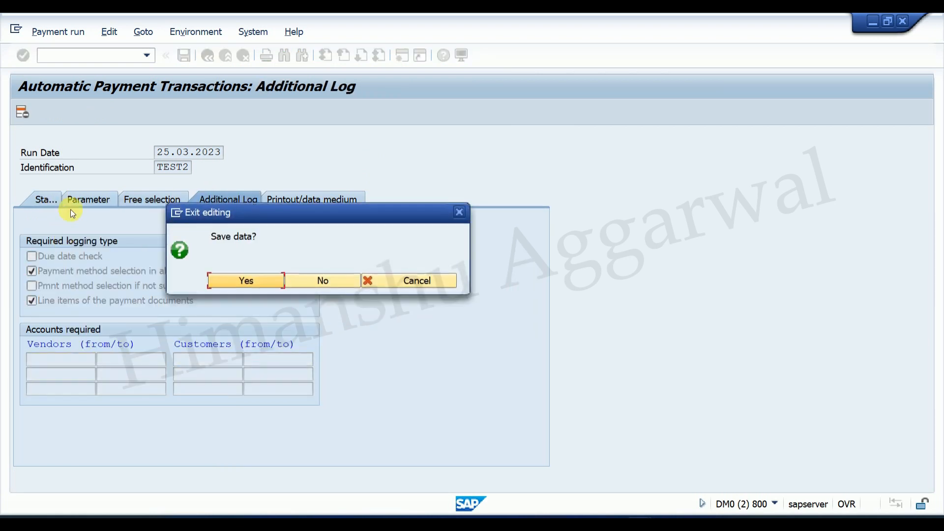
click(242, 275)
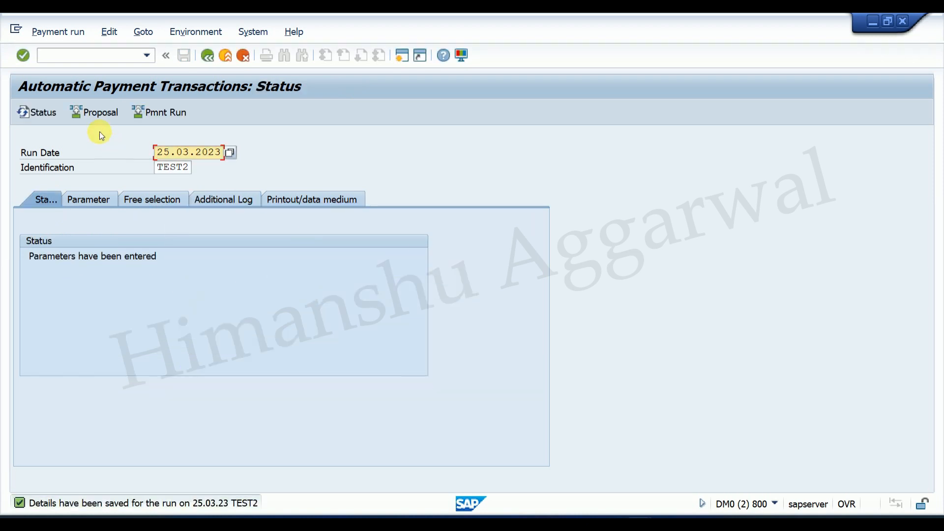
Schedule the payment proposal for run TEST2 to start immediately and refresh the run's status
click(89, 112)
click(284, 281)
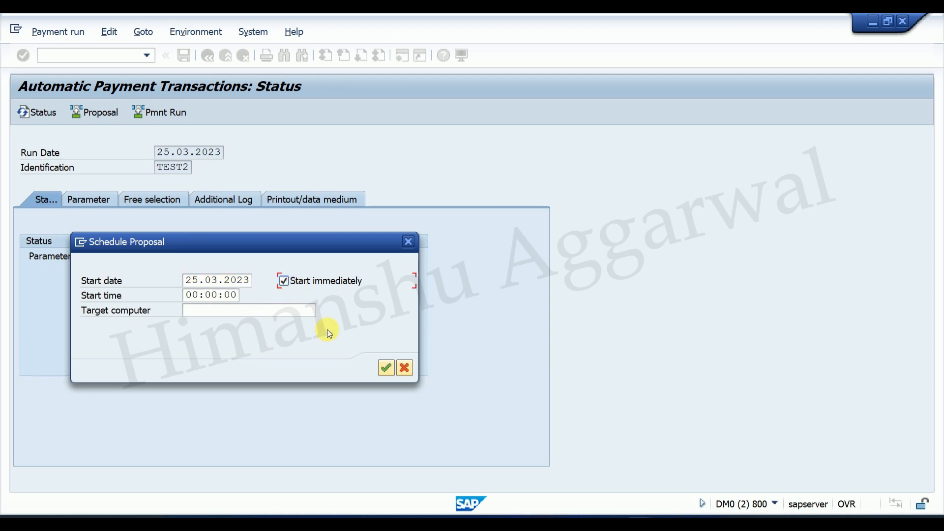
click(384, 372)
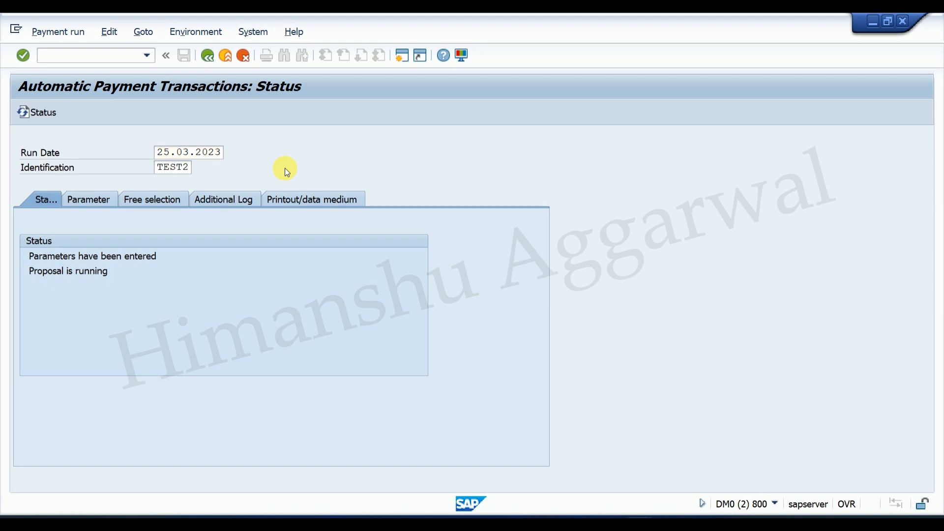
click(41, 112)
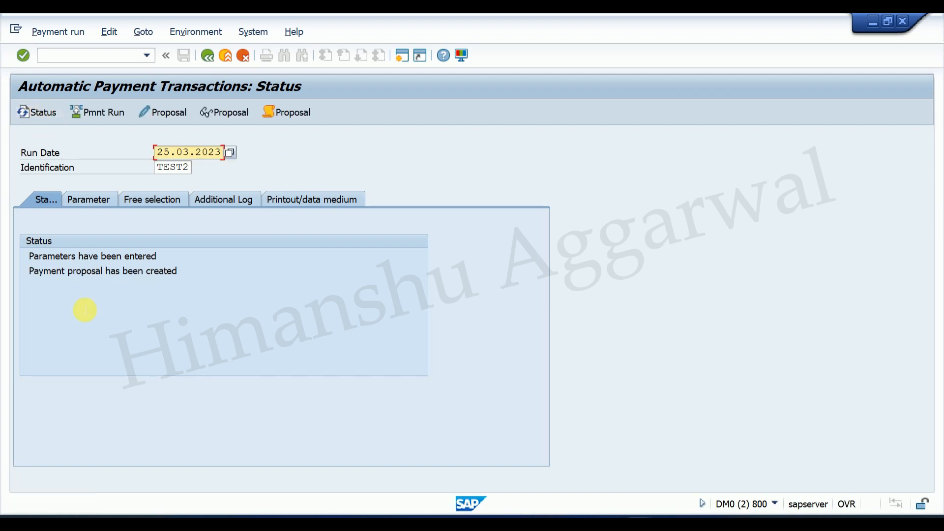
Display the payment proposal and examine the partner bank type in the open item of each of the three Royal India Ltd. payments
click(234, 116)
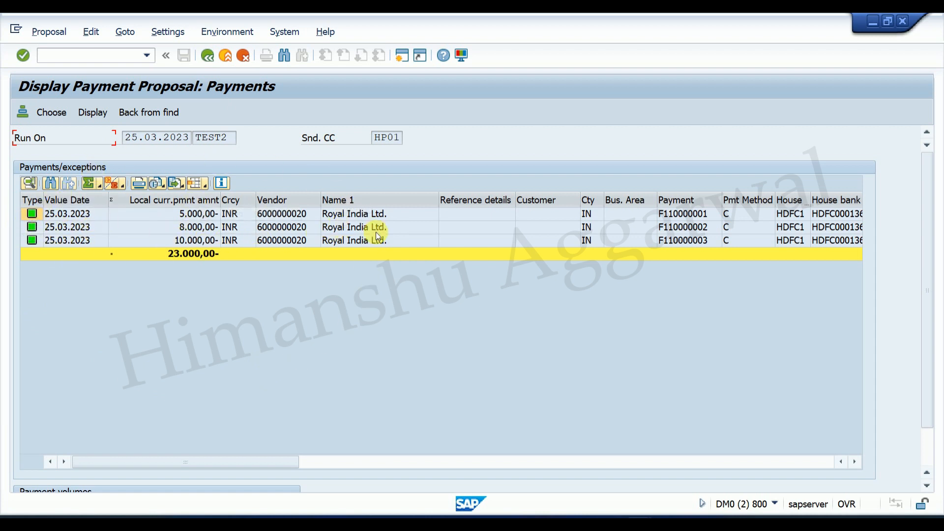
double_click(279, 218)
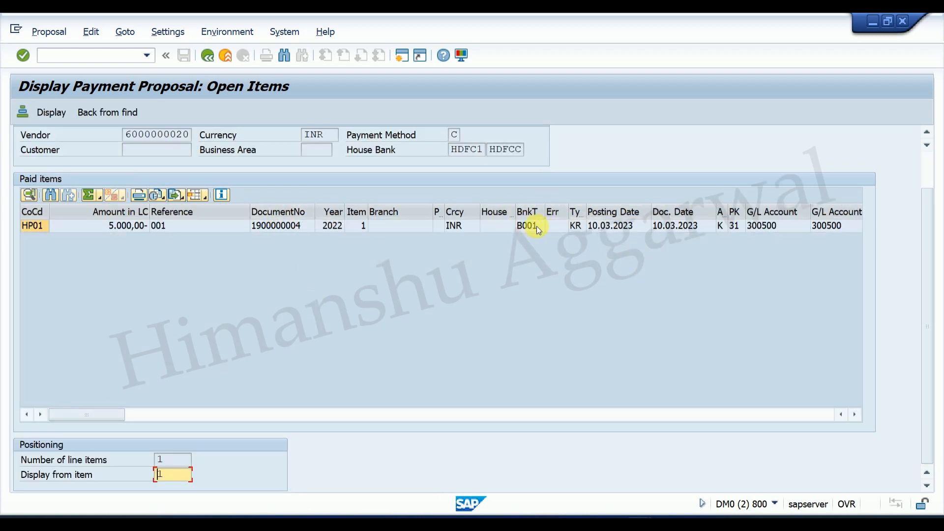
click(208, 56)
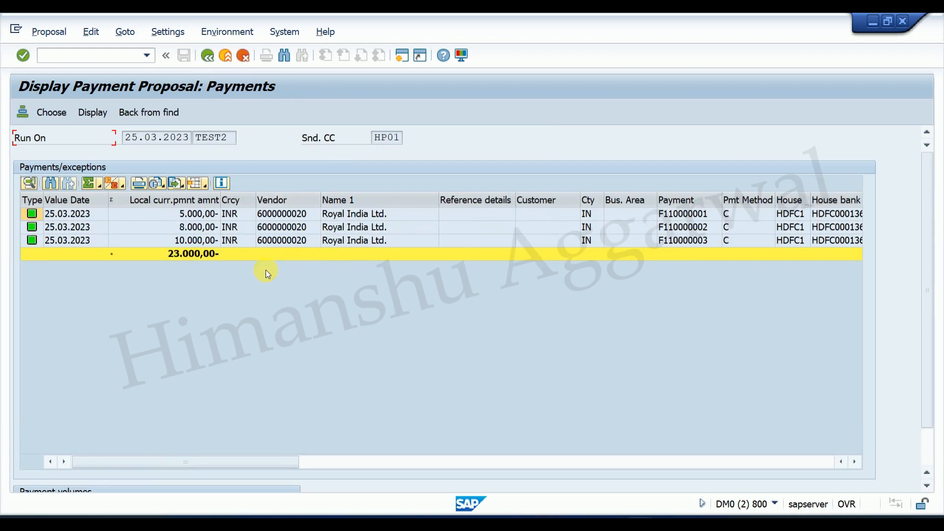
double_click(199, 228)
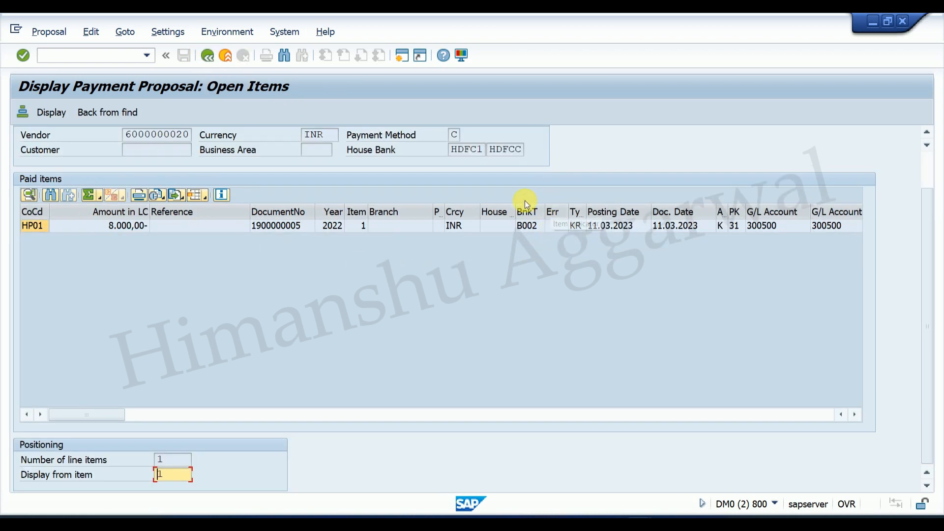
click(209, 57)
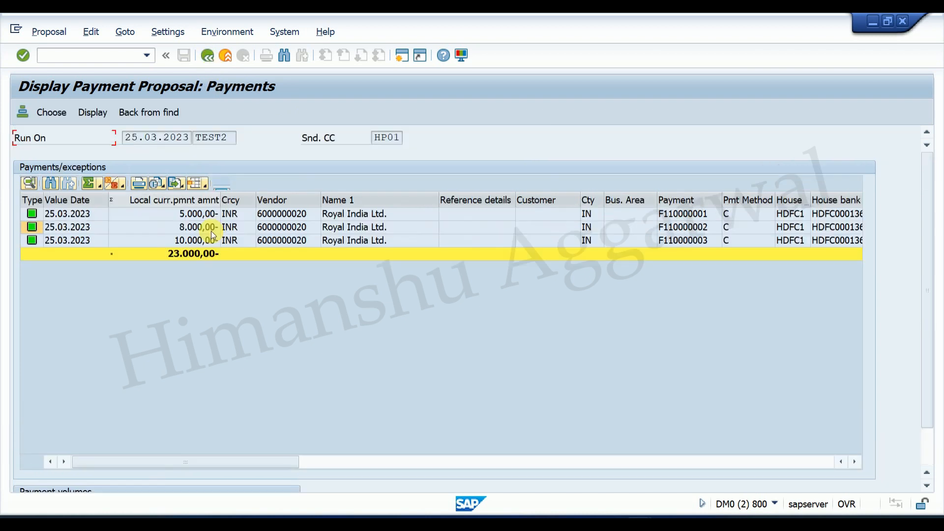
double_click(196, 243)
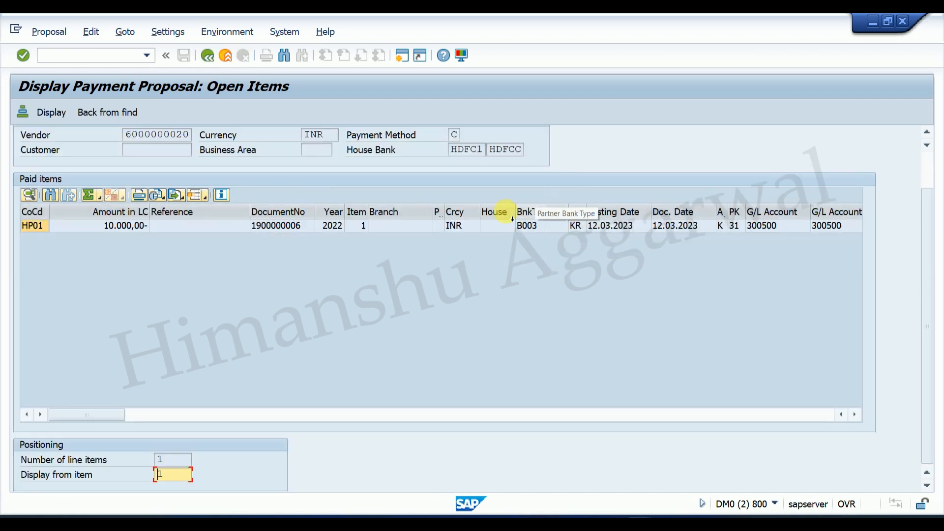
click(208, 55)
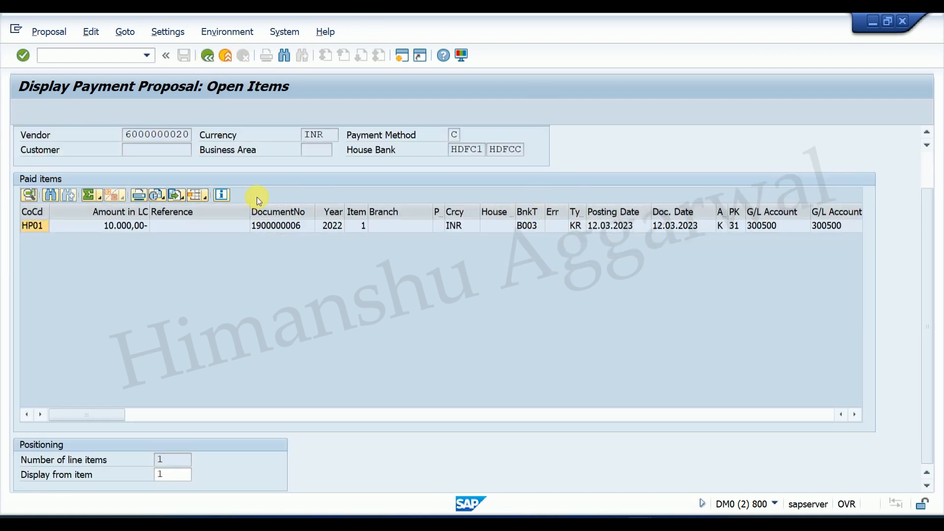
click(192, 217)
click(205, 227)
click(209, 240)
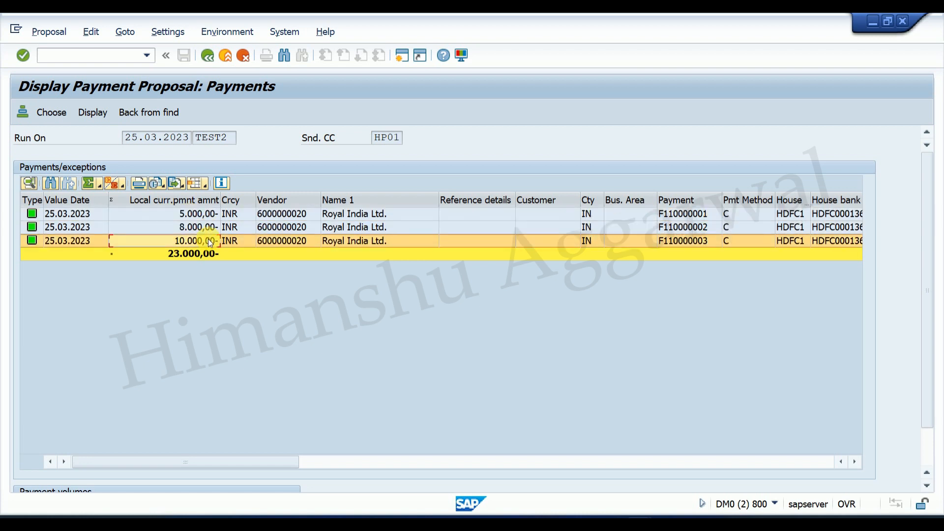
click(208, 58)
Switch to the Vendor Line Item Display session to view Royal India Ltd.'s open invoices
click(664, 524)
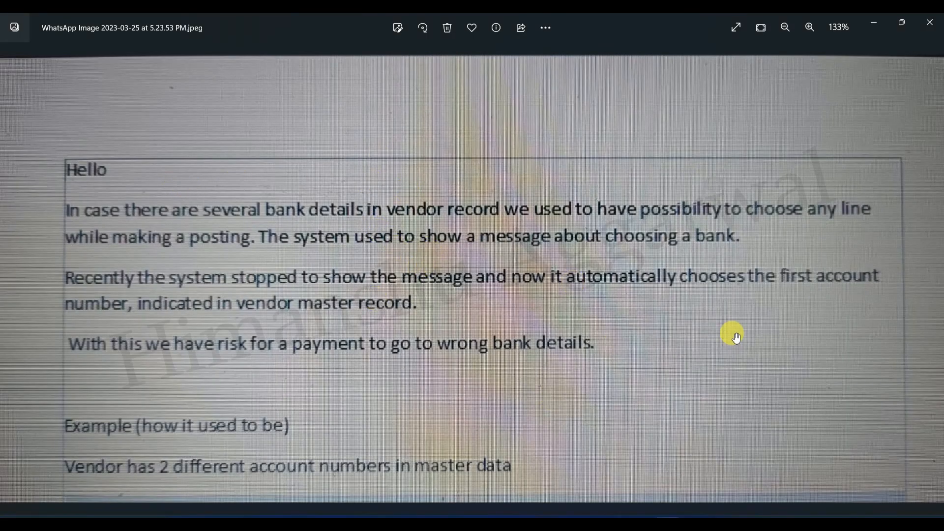
click(644, 522)
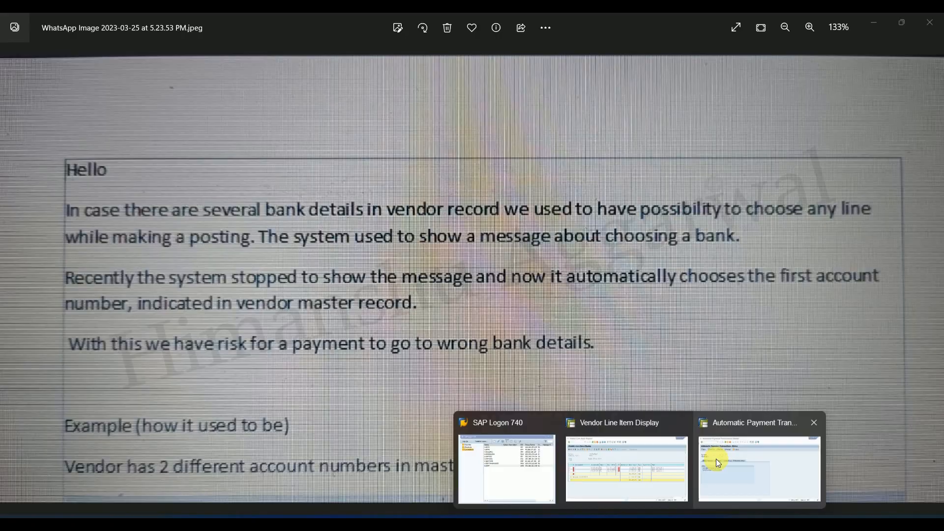
click(647, 479)
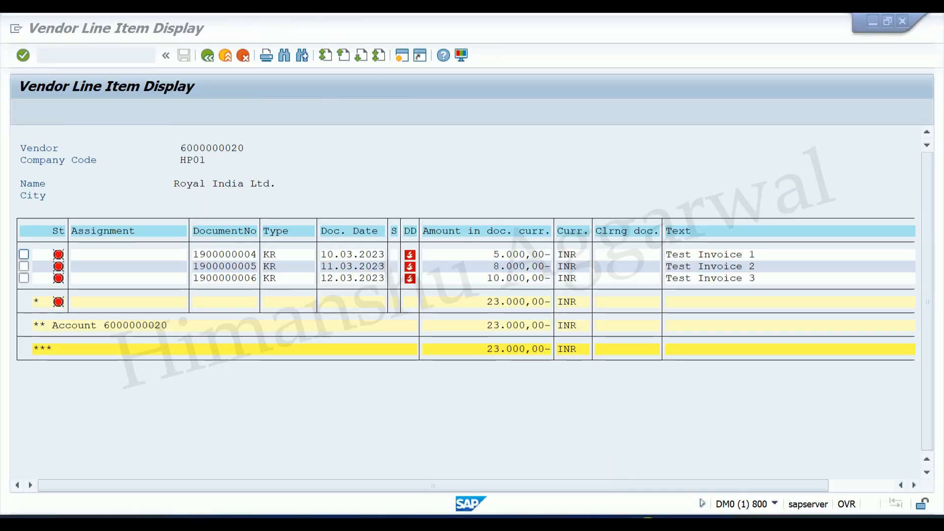
Return to the automatic payment session, execute the payment run for TEST2 and refresh its status
click(648, 525)
click(727, 457)
click(111, 115)
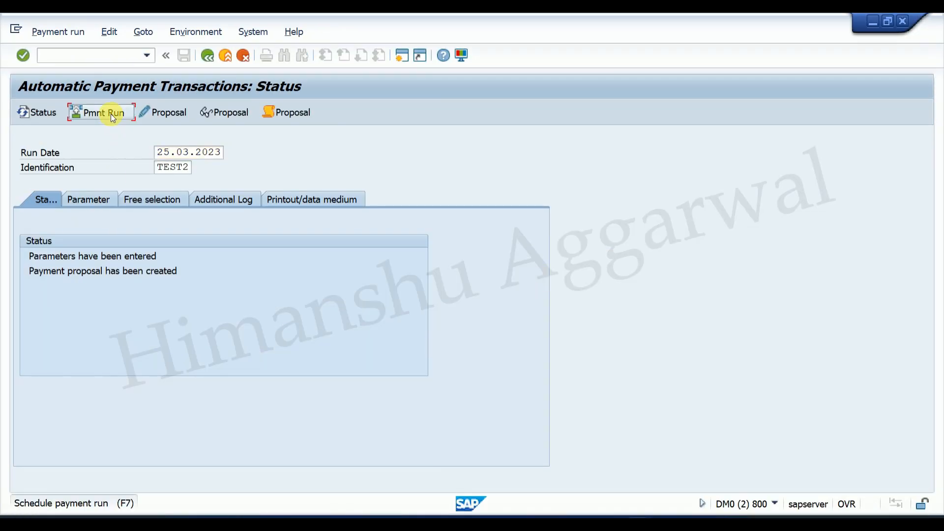
click(384, 369)
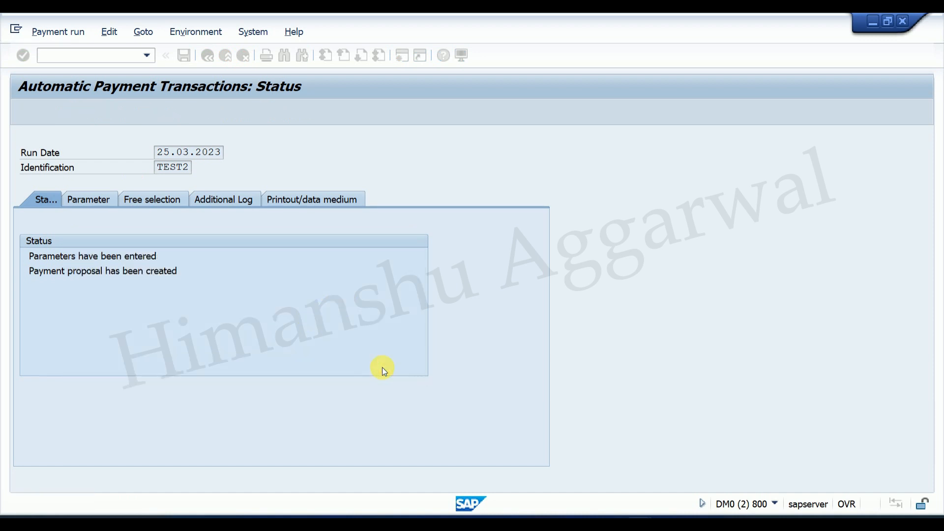
key(Return)
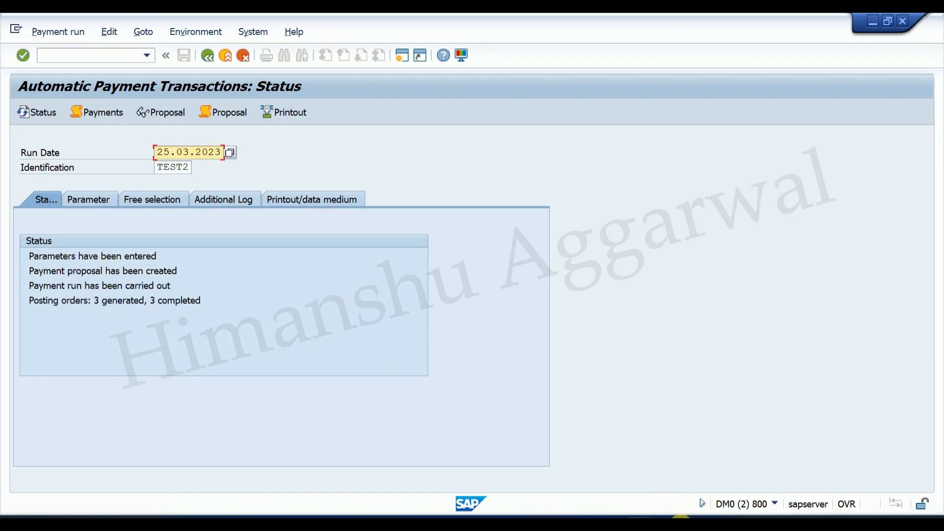
Switch to the Vendor Line Item Display session and refresh the open items list of Royal India Ltd
mouse_move(681, 521)
click(645, 484)
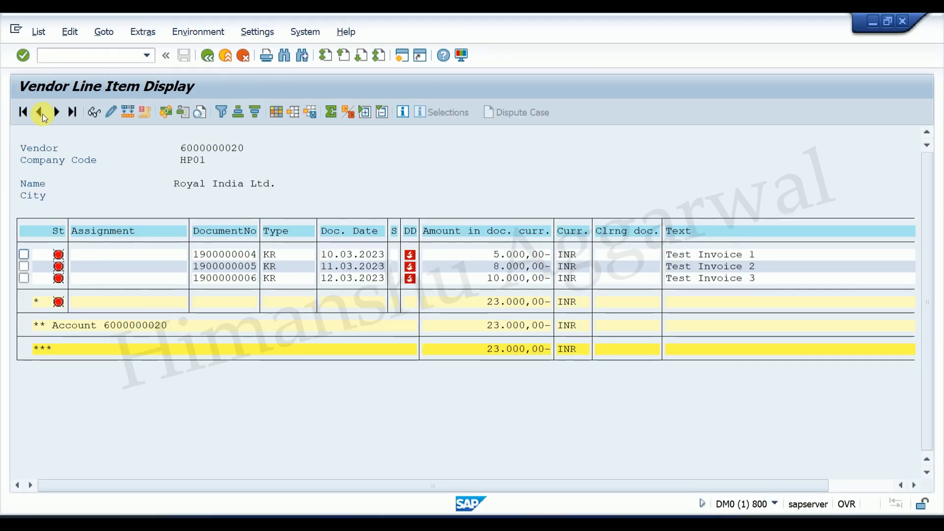
click(43, 33)
click(70, 67)
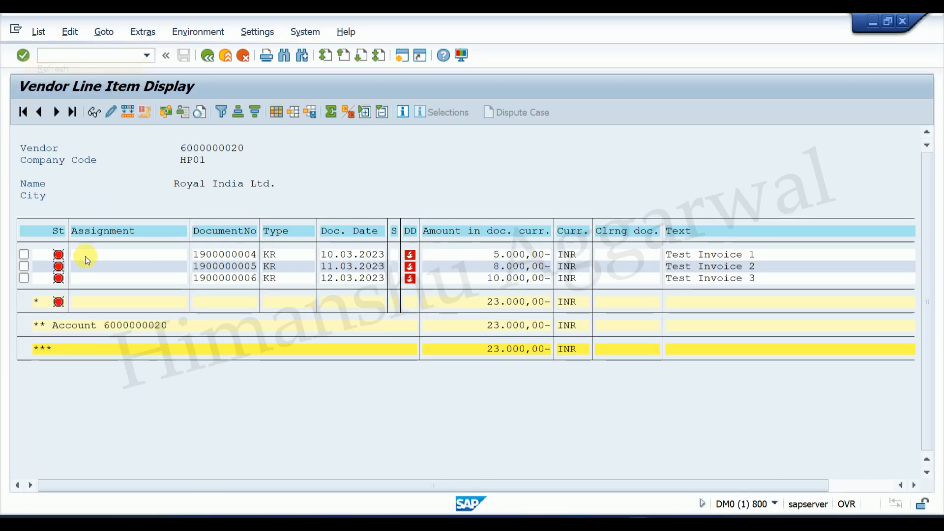
click(437, 411)
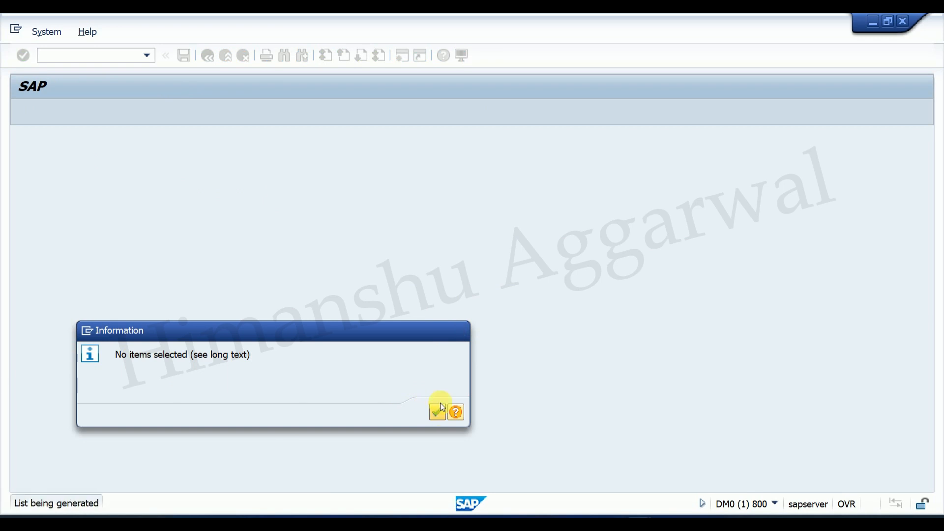
Display all line items of Royal India Ltd. in company code HP01 and examine the clearing documents of the three invoices
click(208, 55)
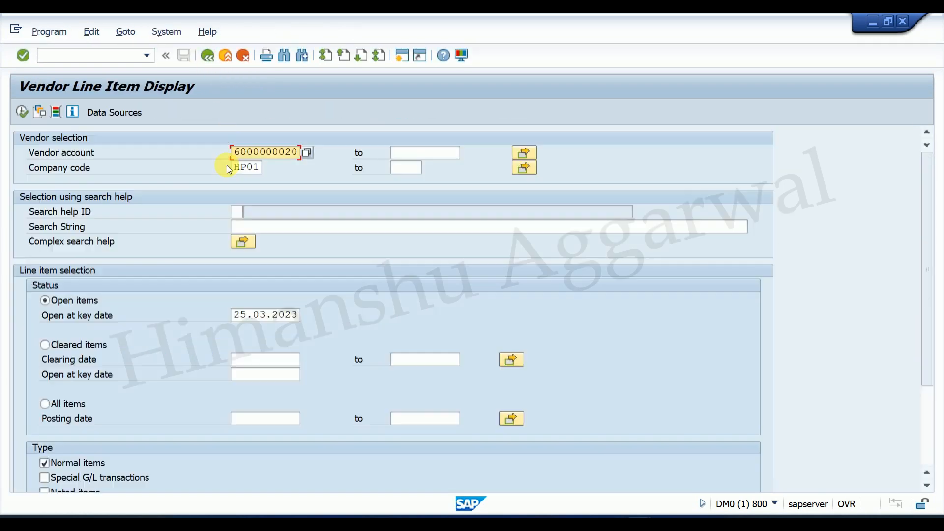
click(66, 403)
click(21, 112)
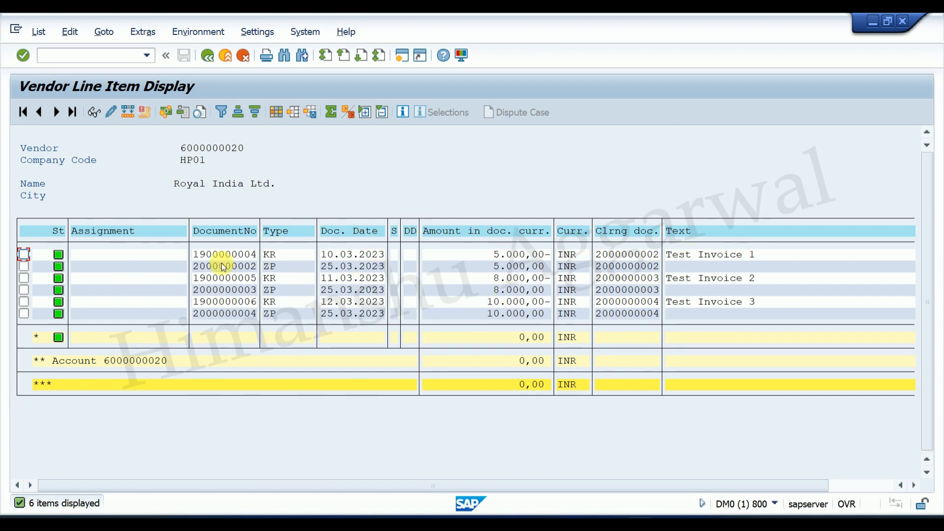
click(647, 289)
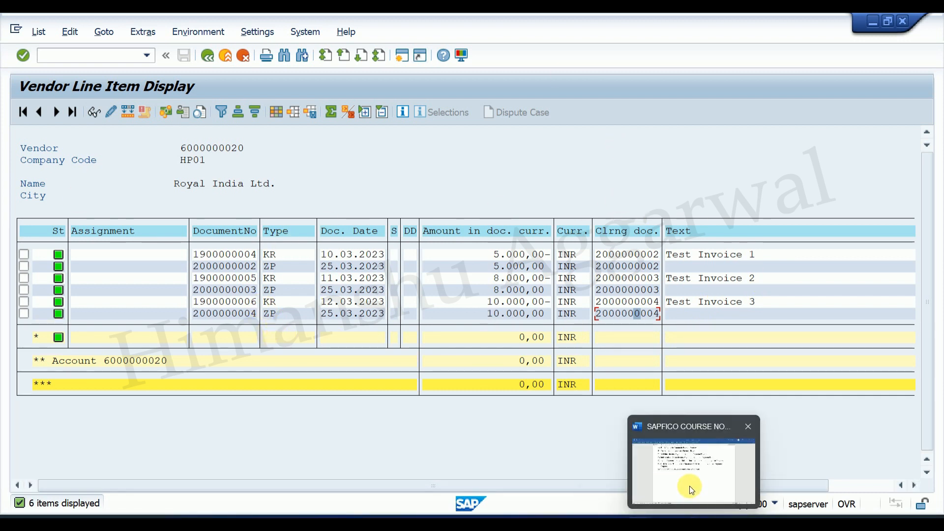
Switch to the image viewer showing the note about vendor bank details being selected automatically
click(668, 526)
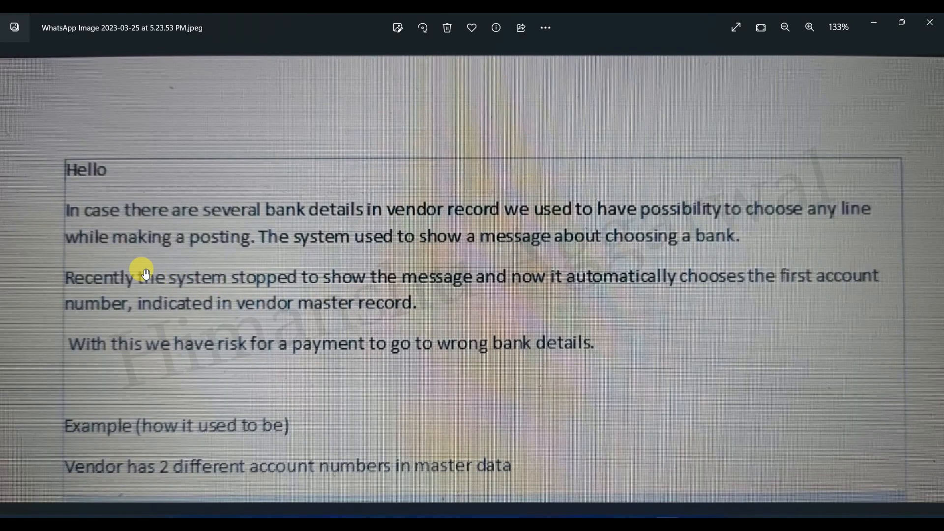